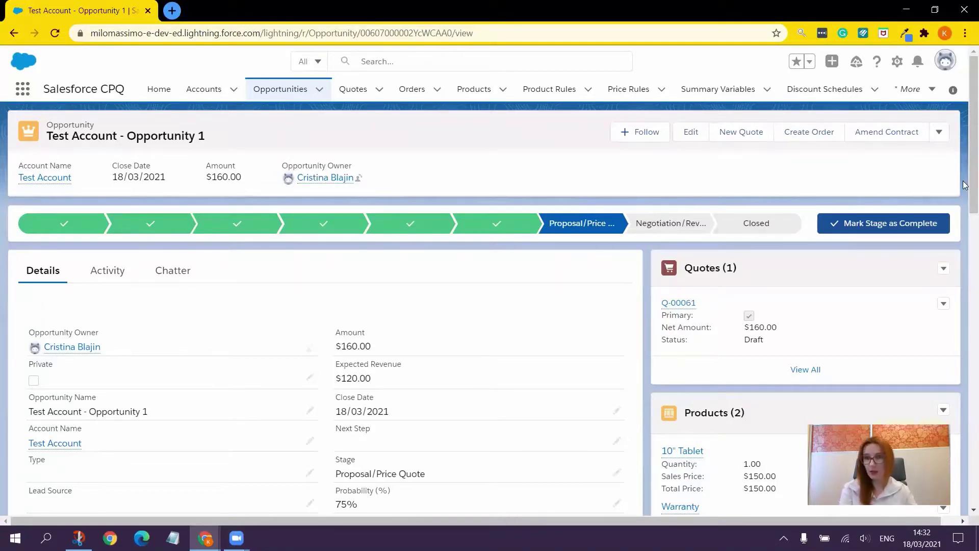
# Open primary quote Q-00061 from the opportunity and review its details and quote lines
pyautogui.scroll(-2, 964, 204)
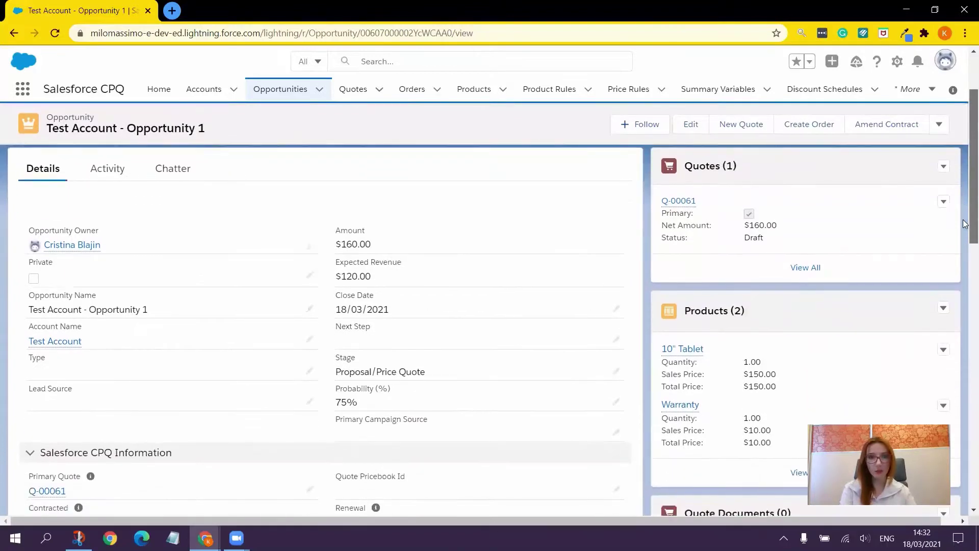
pyautogui.scroll(-1, 964, 224)
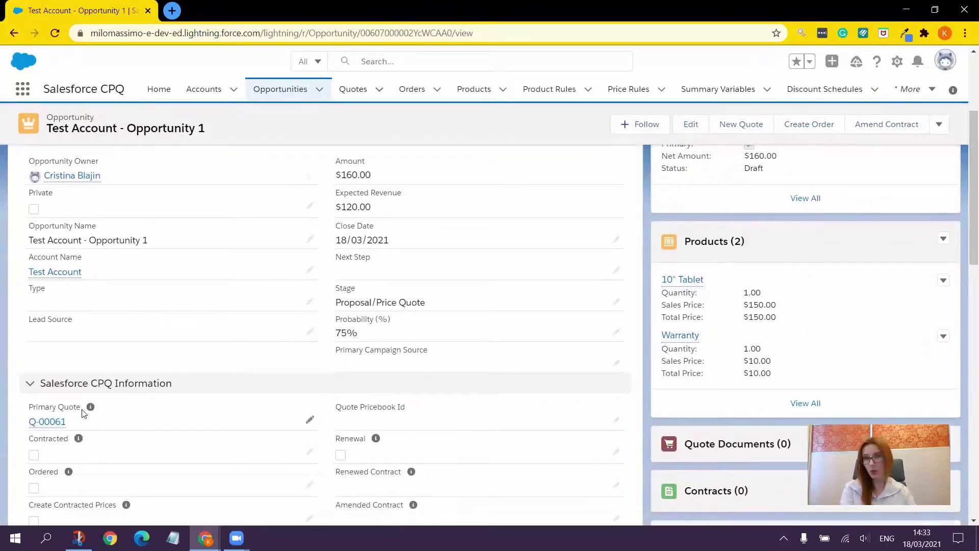
pyautogui.click(51, 423)
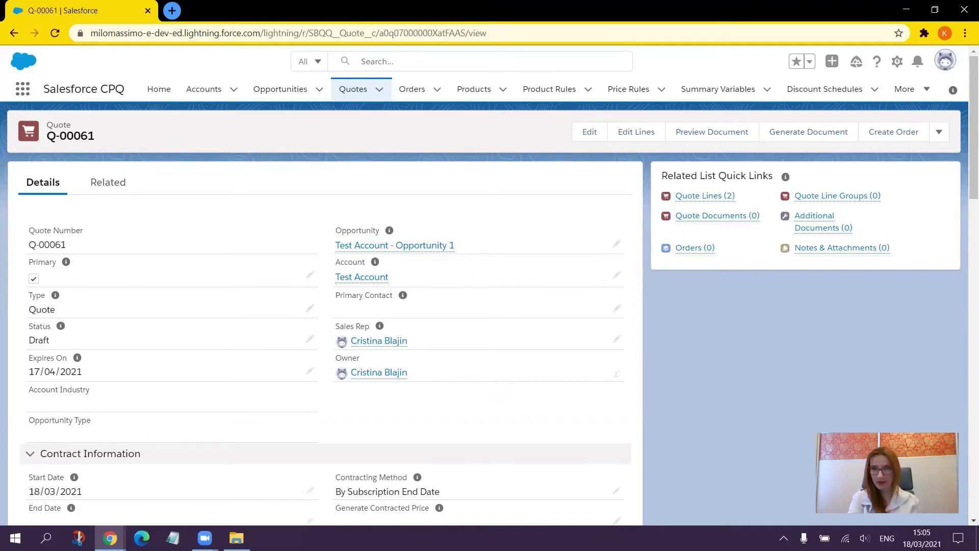
pyautogui.scroll(-1, 965, 164)
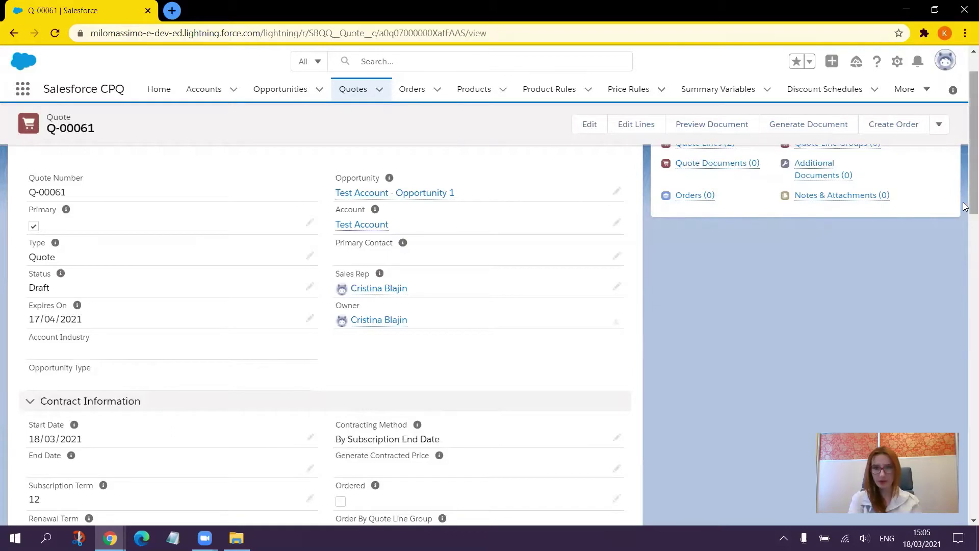
pyautogui.scroll(1, 965, 199)
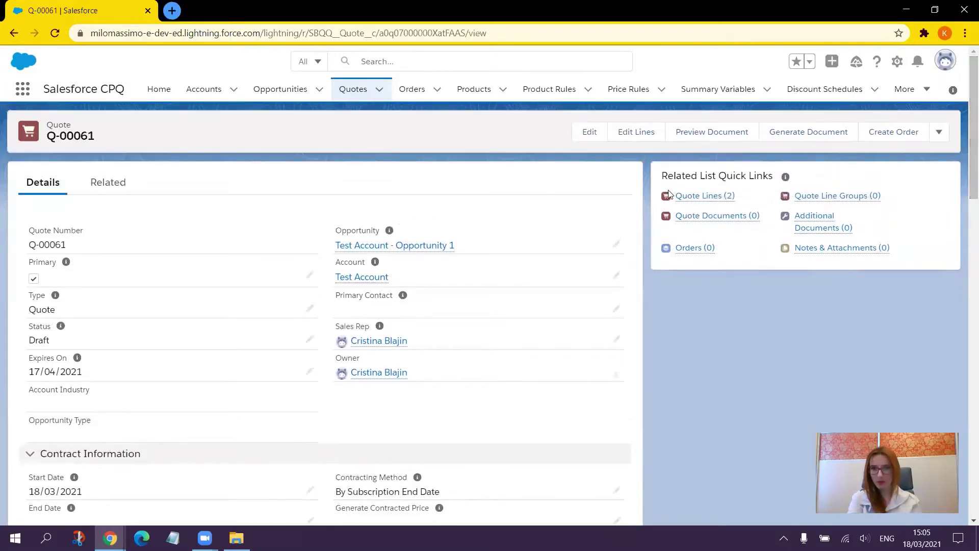
pyautogui.click(692, 197)
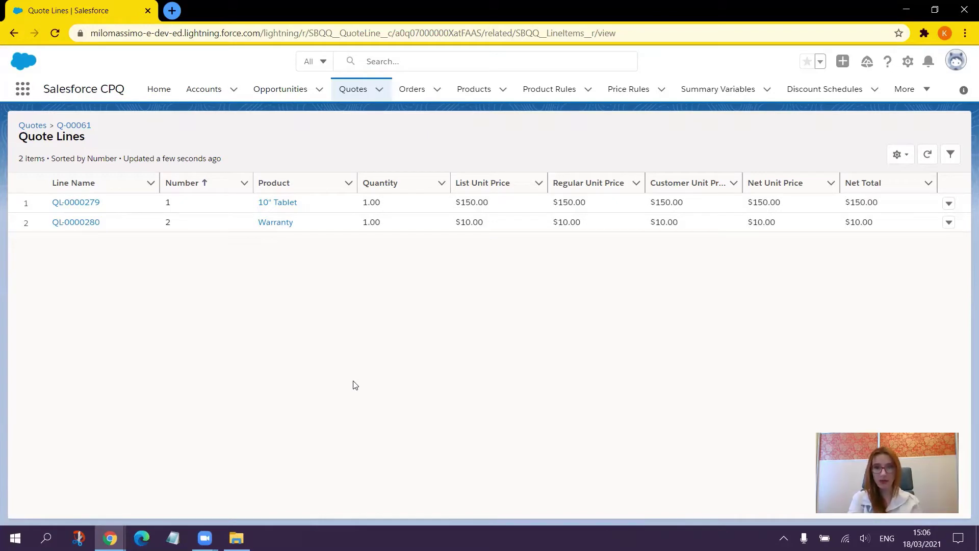
# Inspect the fields of Warranty quote line QL-0000280, then go back to Q-00061's quote lines
pyautogui.click(81, 223)
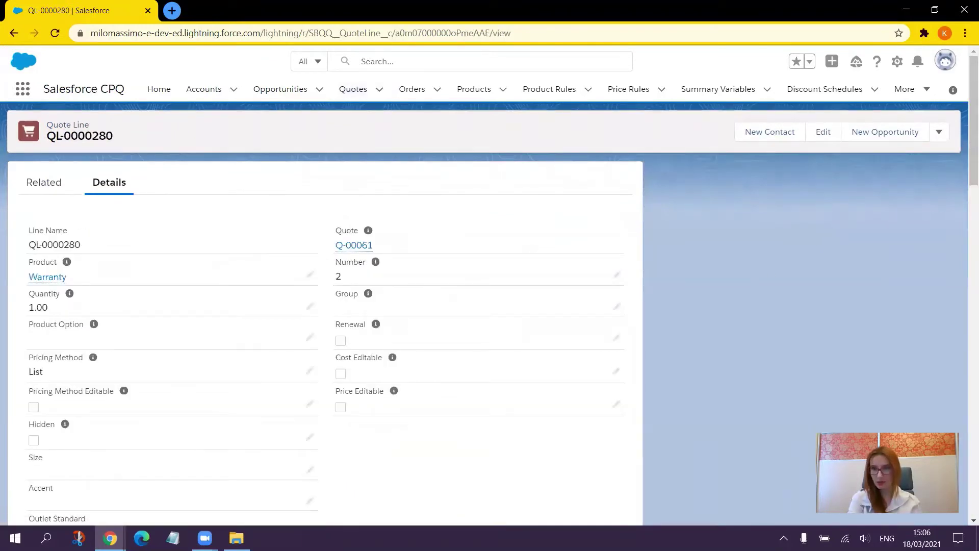
pyautogui.scroll(-4, 965, 234)
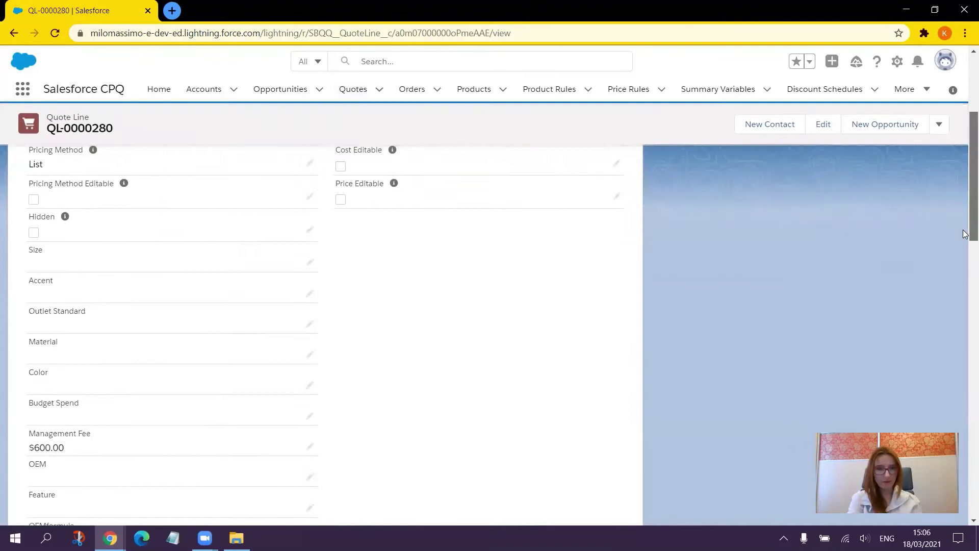
pyautogui.moveTo(965, 235); pyautogui.dragTo(965, 397)
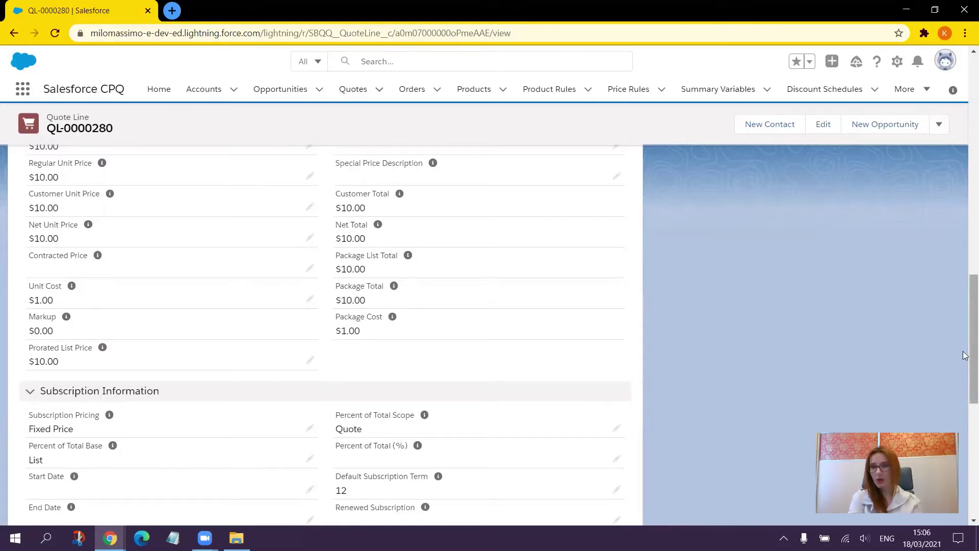
pyautogui.moveTo(965, 357); pyautogui.dragTo(965, 138)
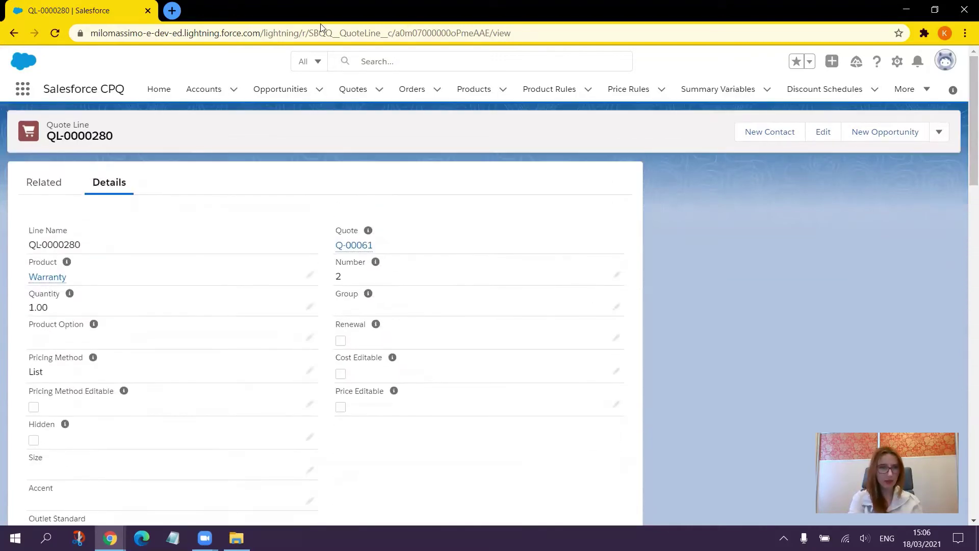
pyautogui.click(11, 34)
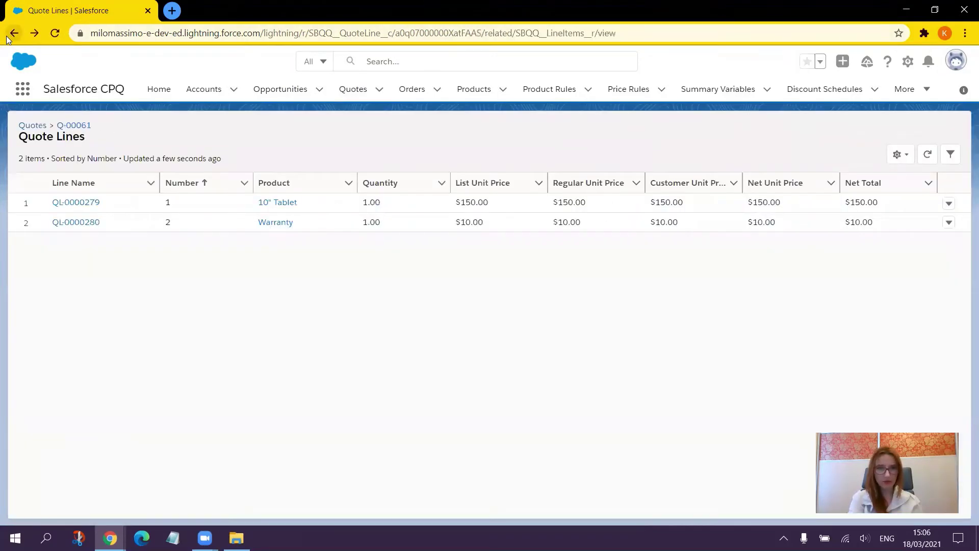
# Tick Contracted on Test Account - Opportunity 1, reached from quote Q-00061, and save
pyautogui.click(7, 37)
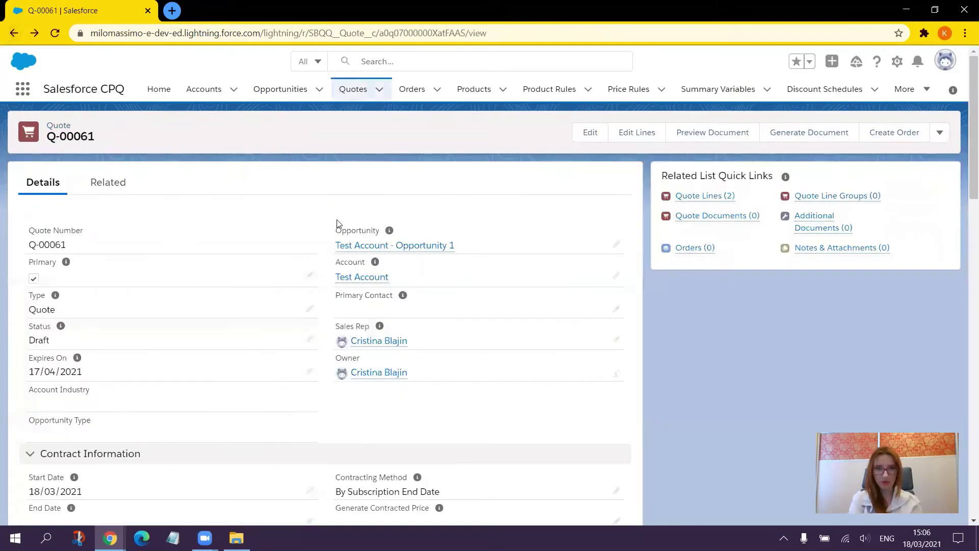
pyautogui.click(436, 248)
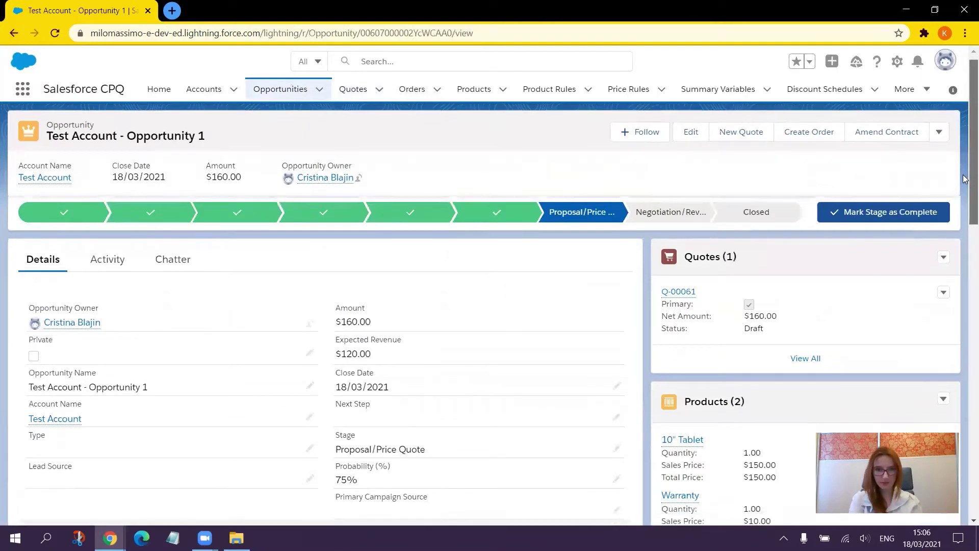
pyautogui.scroll(-3, 965, 208)
pyautogui.scroll(-3, 965, 209)
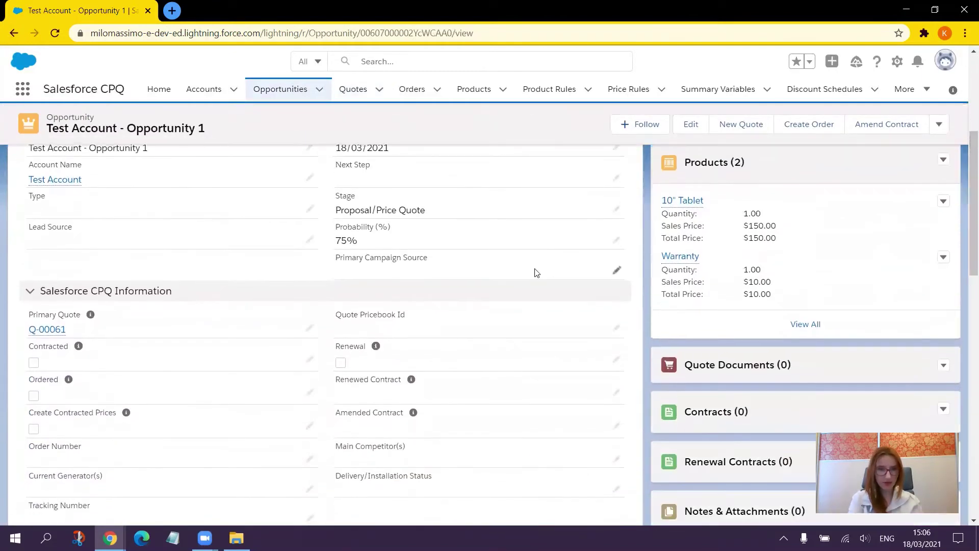
pyautogui.click(311, 359)
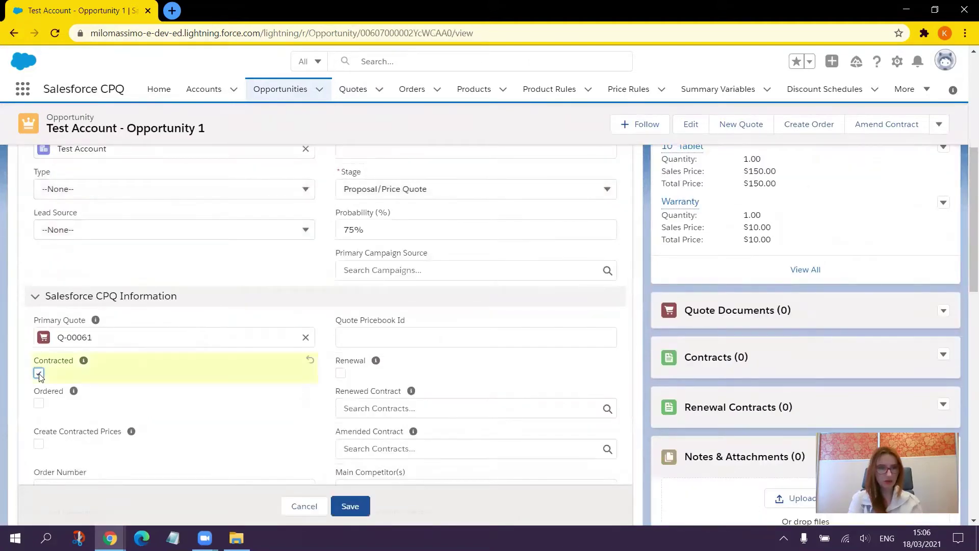
pyautogui.click(355, 509)
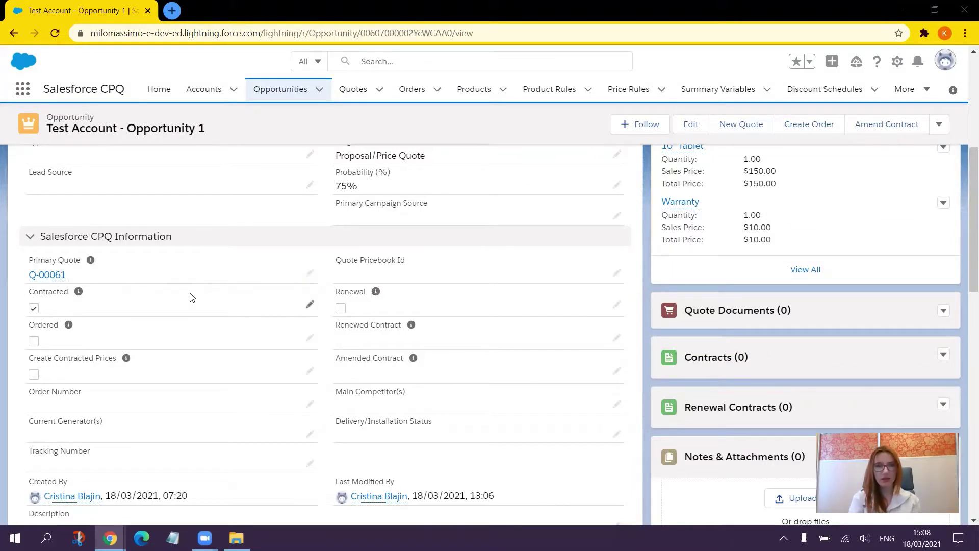
# Reload the opportunity so draft contract 00000107 shows under Contracts, and dismiss the notification prompt
pyautogui.click(56, 34)
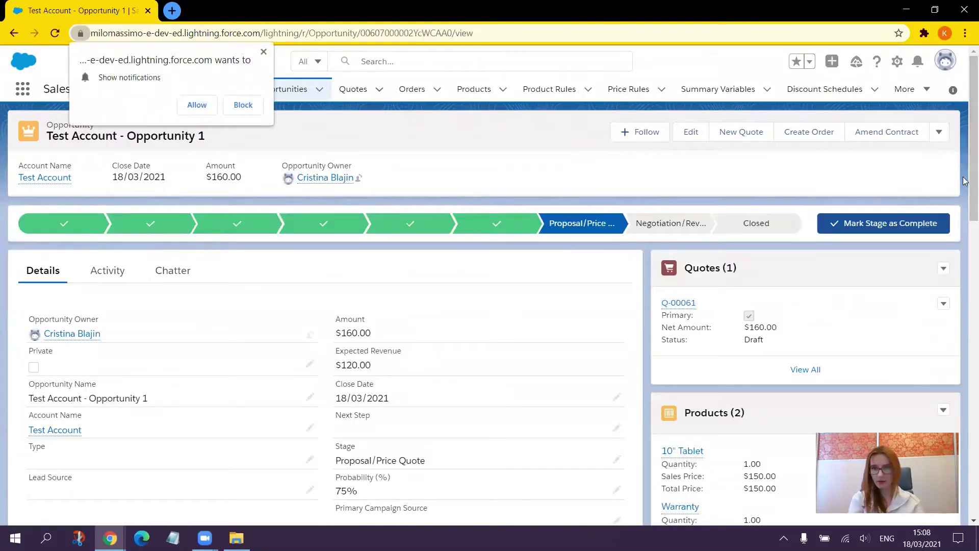
pyautogui.scroll(-1, 965, 199)
pyautogui.scroll(-7, 767, 296)
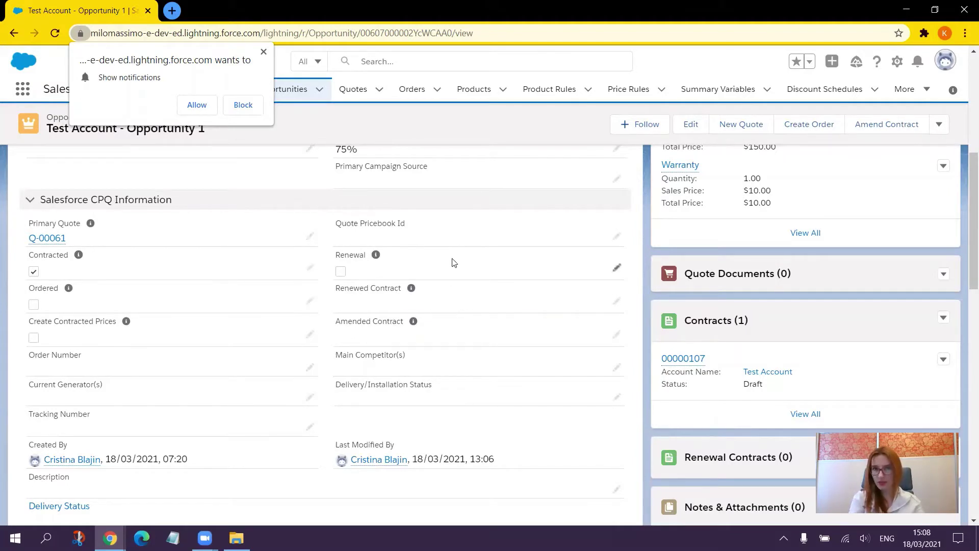
pyautogui.click(264, 53)
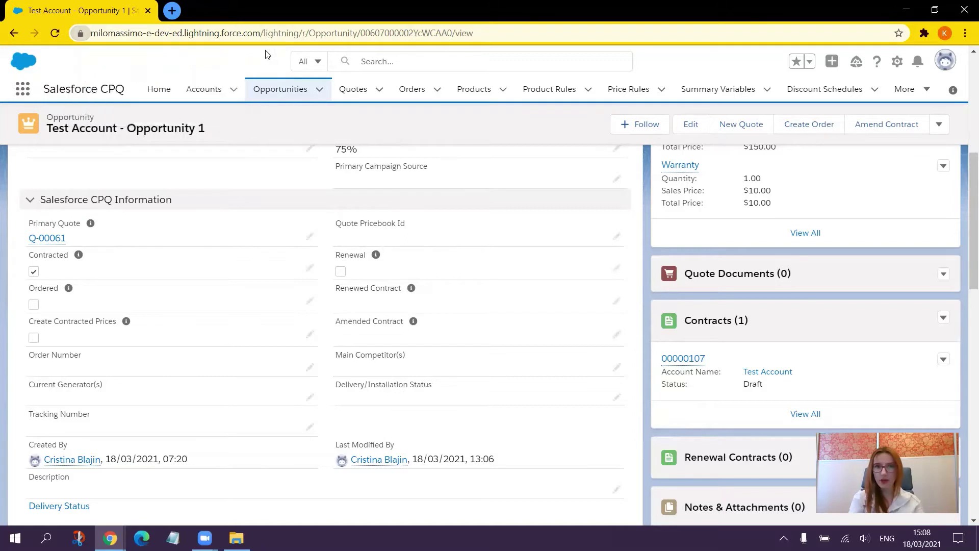
# Open order 00000107 from the Orders list, review its details and Contract Information, then go back
pyautogui.click(414, 91)
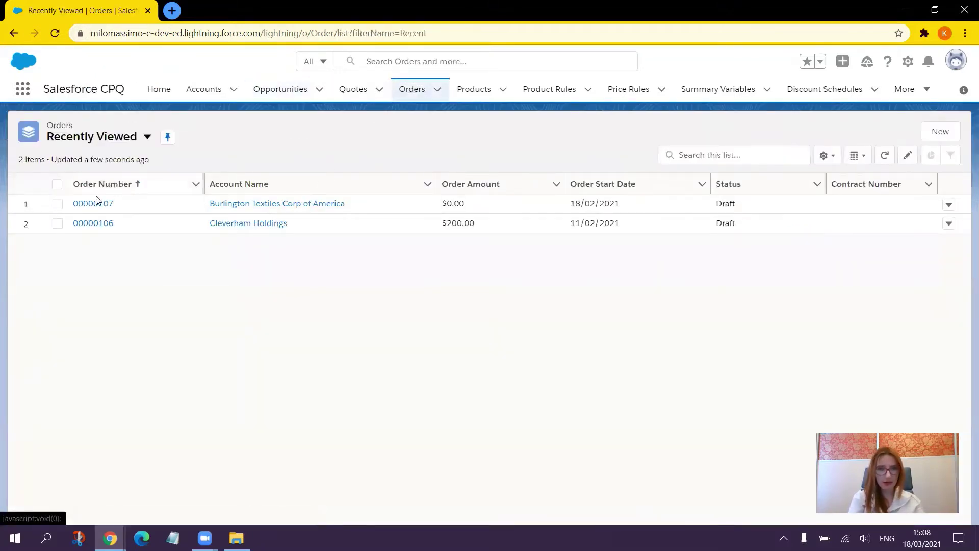
pyautogui.click(94, 203)
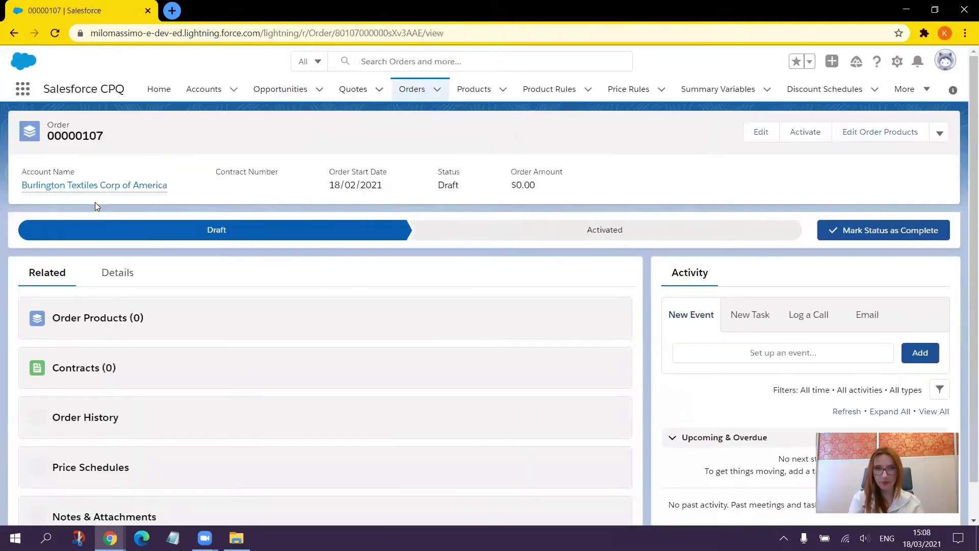
pyautogui.click(120, 273)
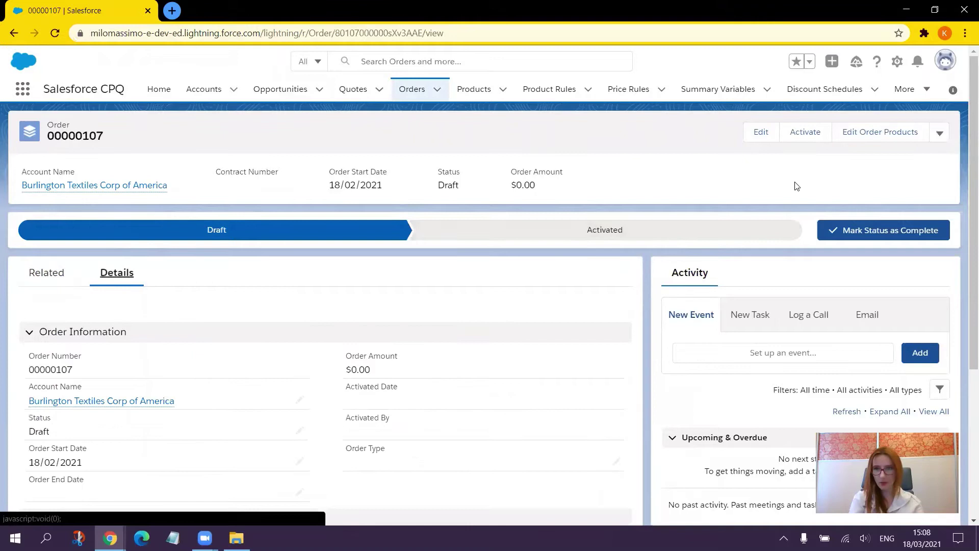
pyautogui.scroll(-3, 964, 177)
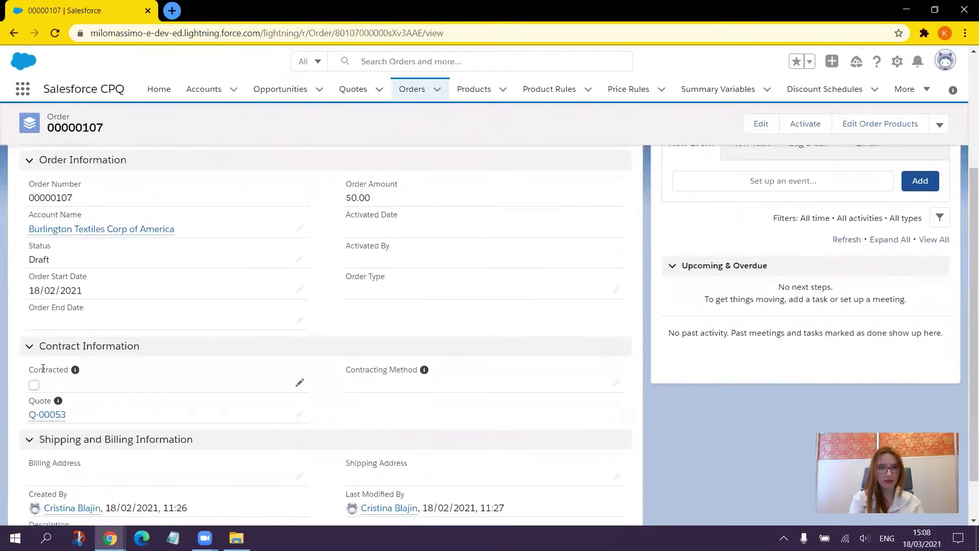
pyautogui.moveTo(57, 400)
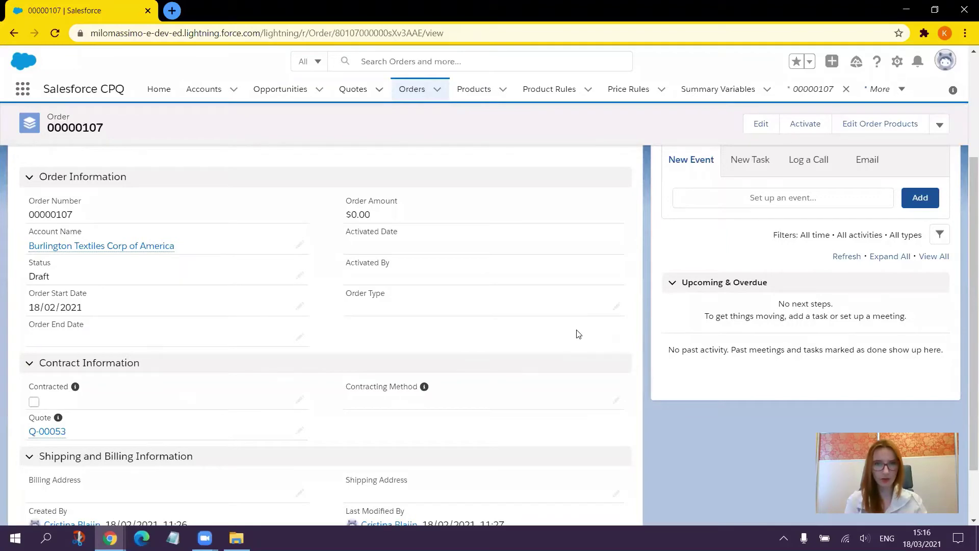
pyautogui.click(14, 34)
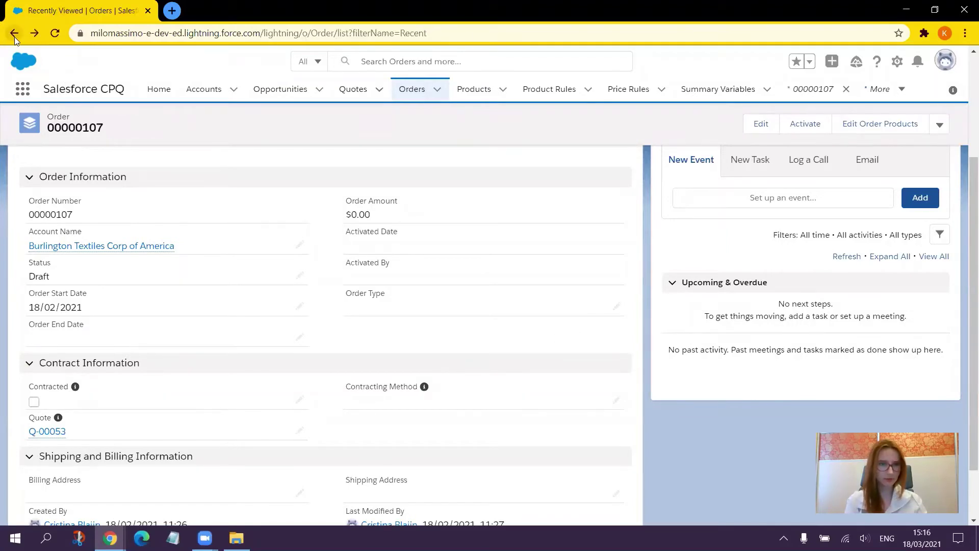
# Open contract 00000107 from the opportunity, view its Warranty subscription, then open Test Account
pyautogui.click(14, 33)
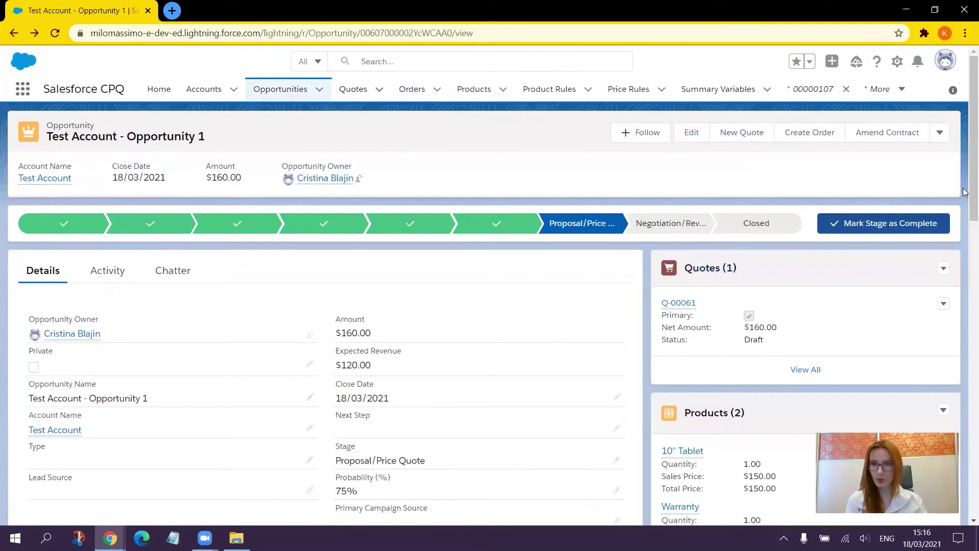
pyautogui.scroll(-6, 964, 192)
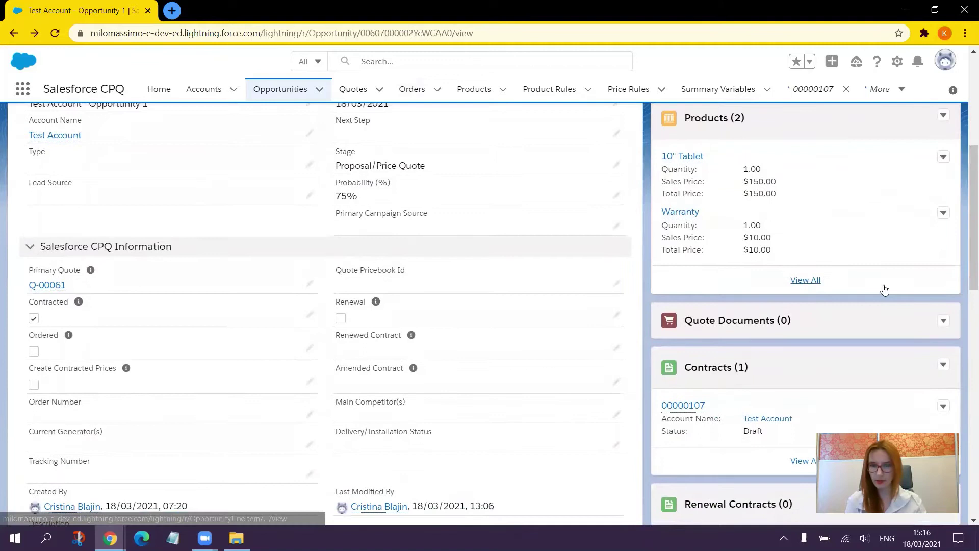
pyautogui.click(692, 406)
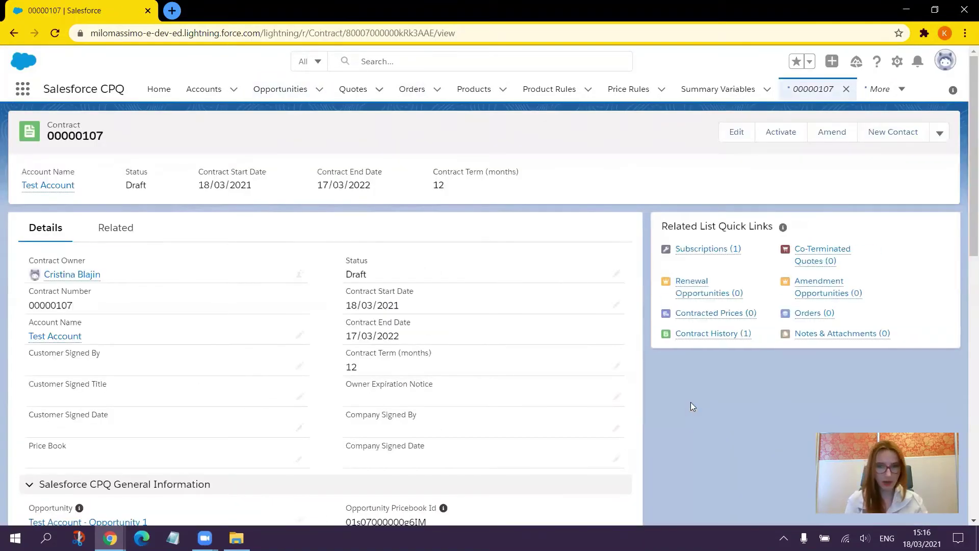
pyautogui.click(109, 232)
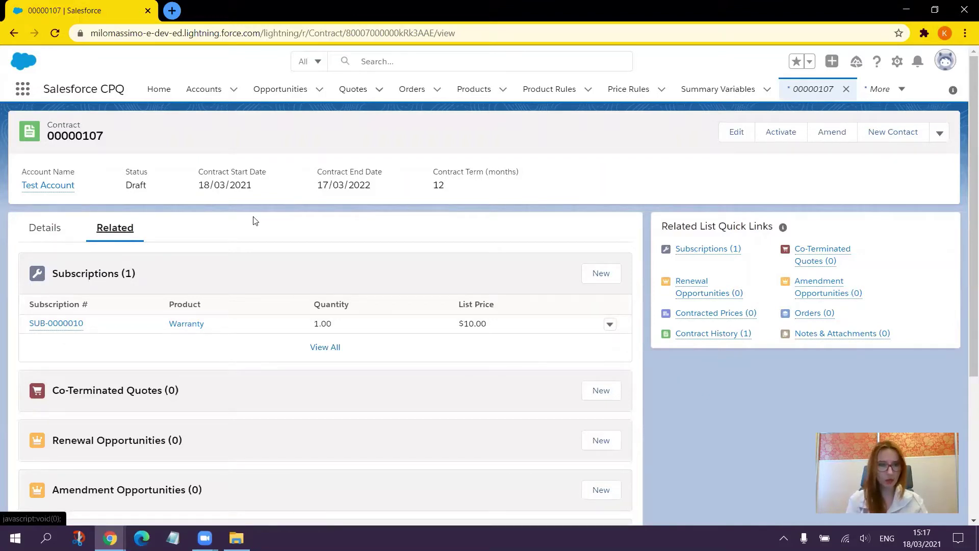
pyautogui.click(60, 185)
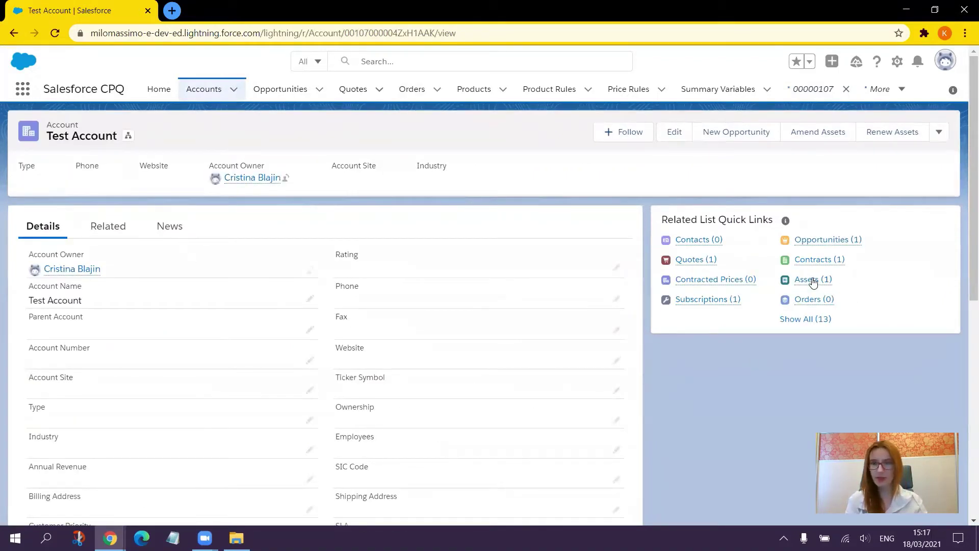
# Open Test Account's 10" Tablet asset (TABLET10, quantity 1.00) from its Assets list
pyautogui.click(812, 281)
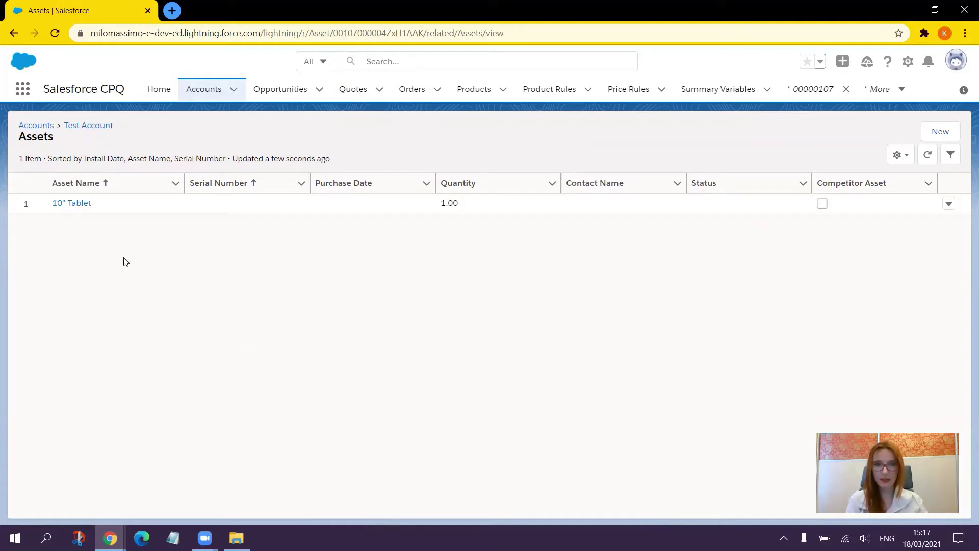
pyautogui.click(78, 204)
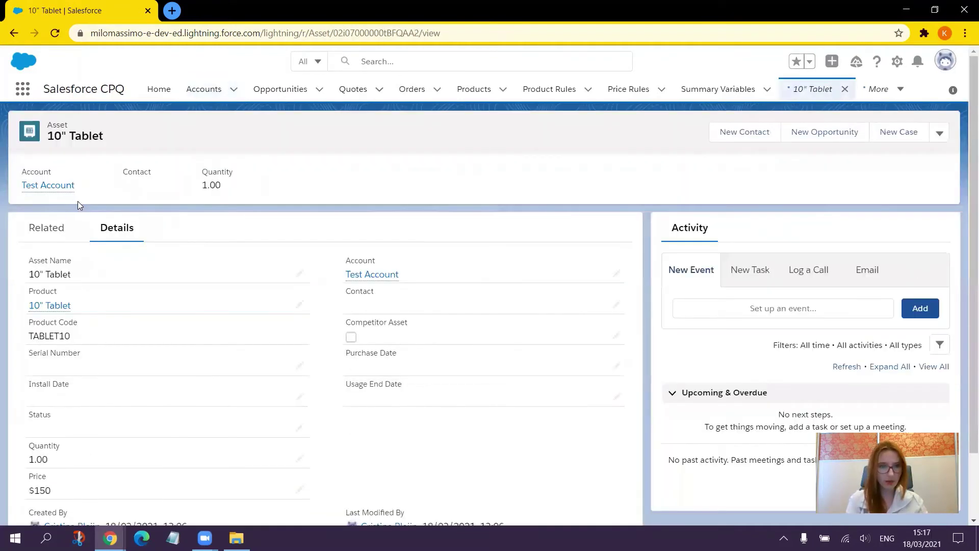
# Open the 10" Tablet product record and check its CPQ settings, including Subscription Type Renewable
pyautogui.click(56, 305)
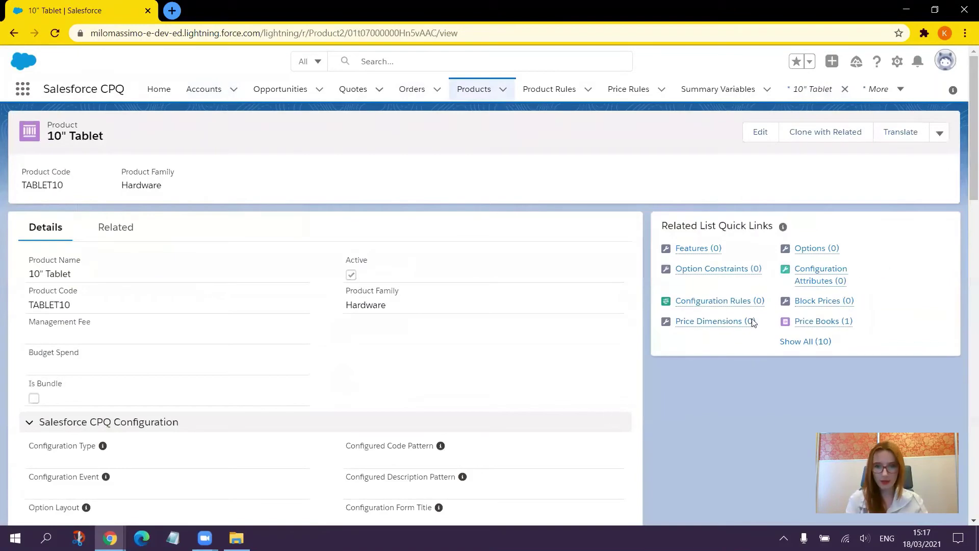
pyautogui.moveTo(966, 193); pyautogui.dragTo(966, 457)
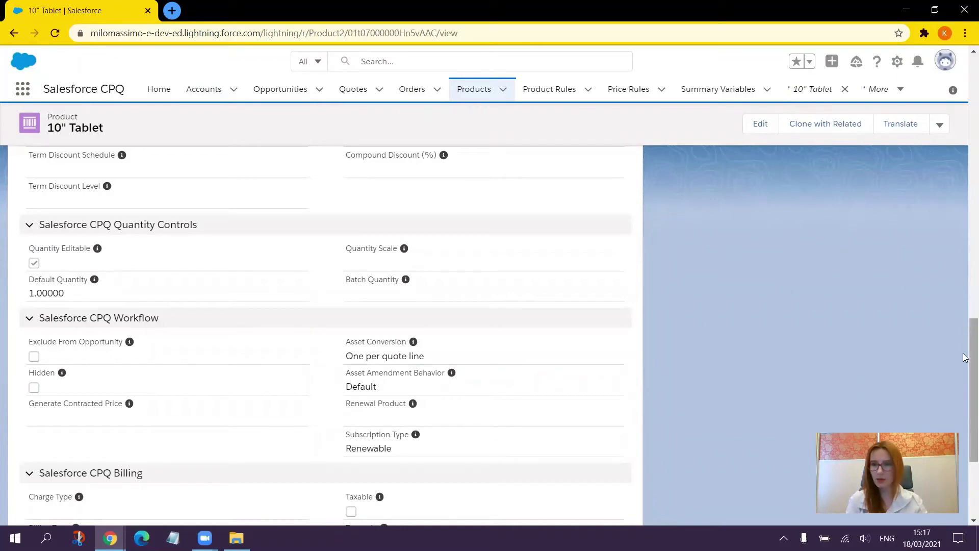
pyautogui.moveTo(973, 358); pyautogui.dragTo(973, 118)
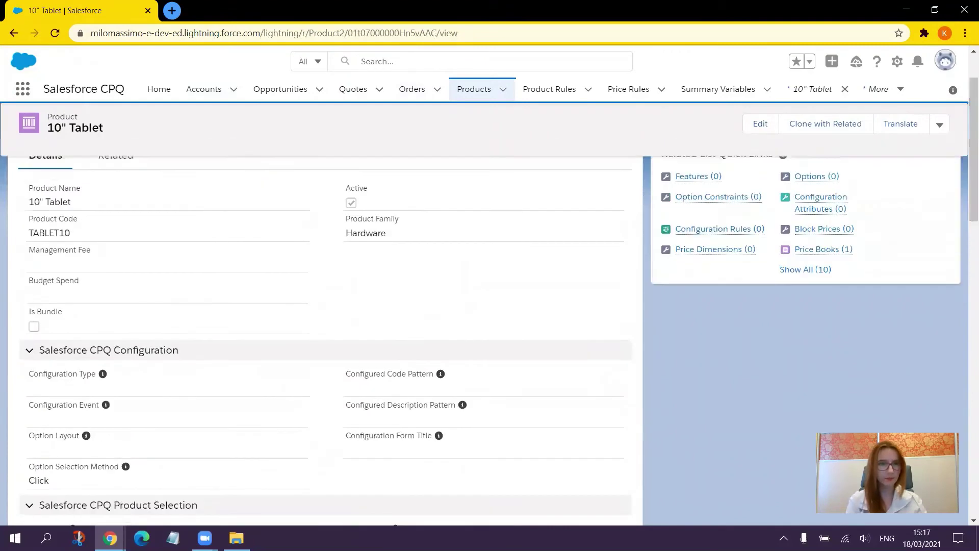
# Navigate back to contract 00000107 and activate it, confirming in the dialog
pyautogui.click(13, 34)
pyautogui.click(14, 33)
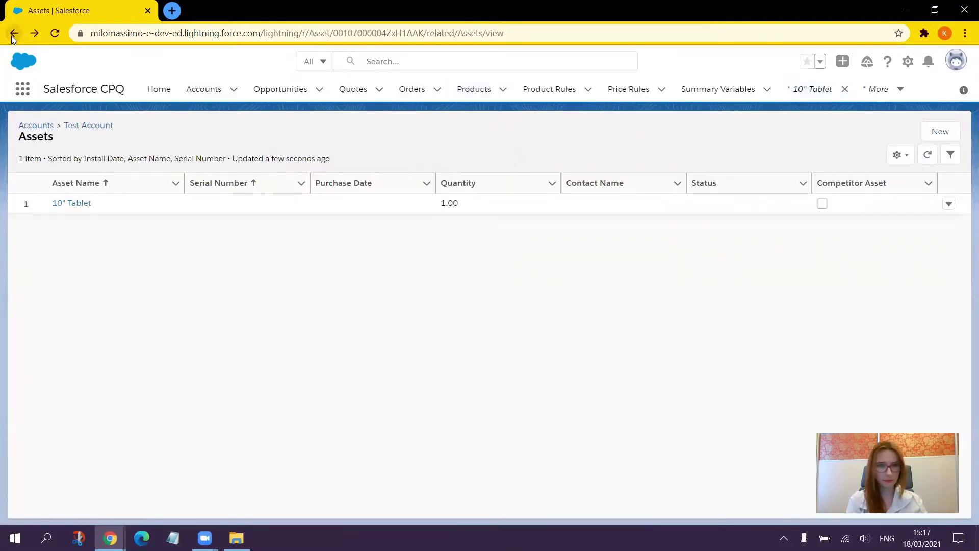
pyautogui.click(13, 34)
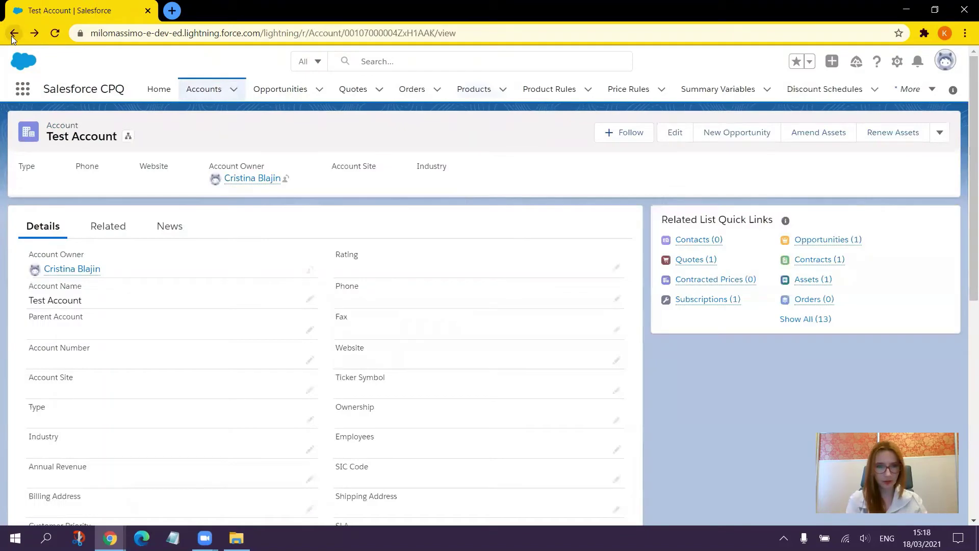
pyautogui.click(14, 34)
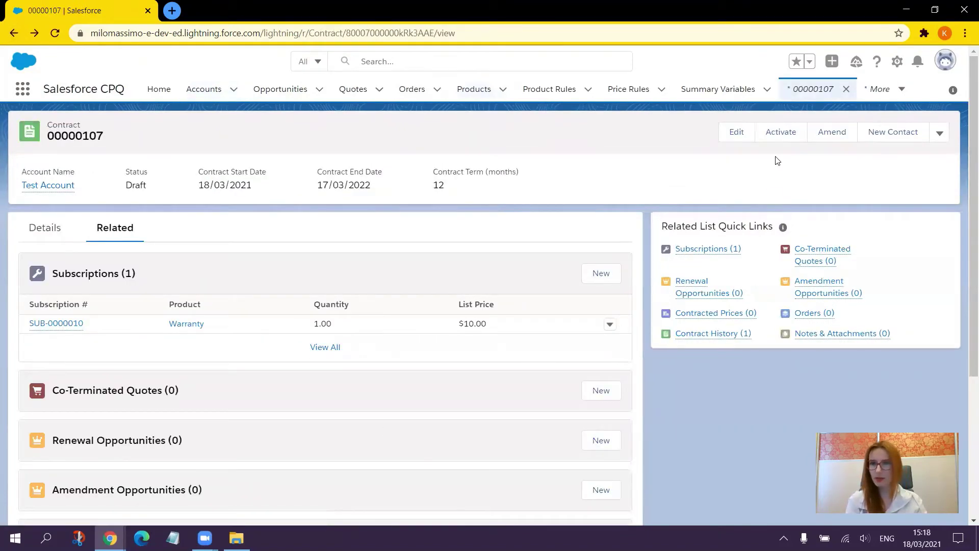
pyautogui.click(777, 133)
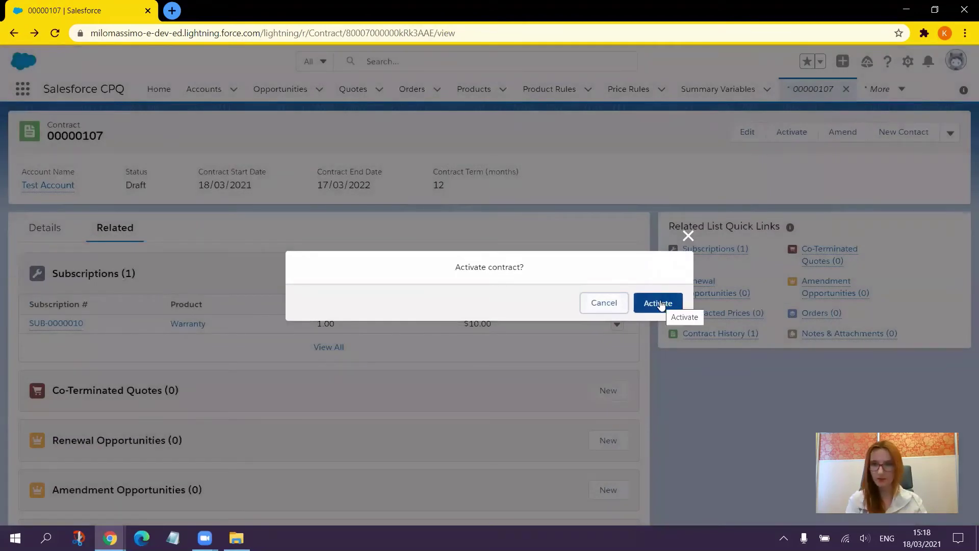
pyautogui.click(658, 303)
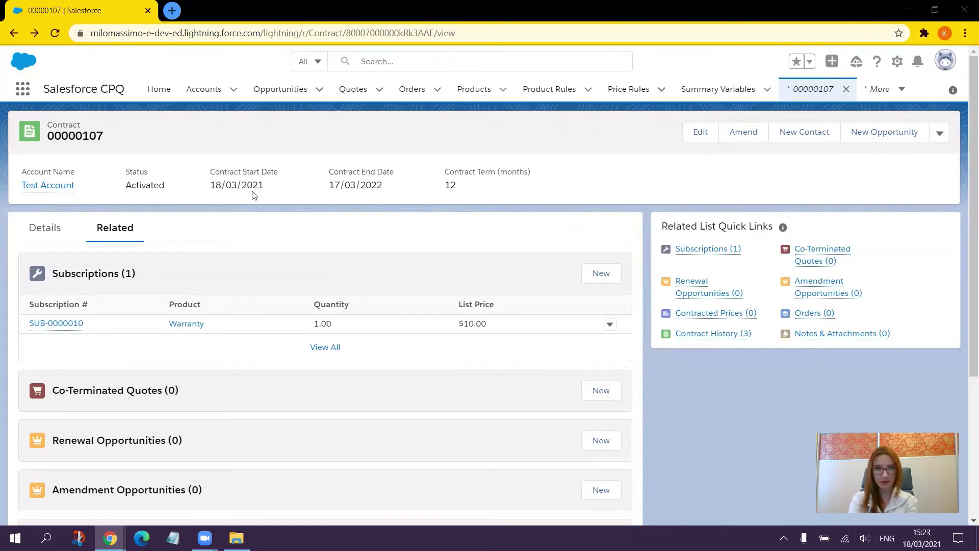
# Open Test Account and review its CPQ renewal settings, leaving Renewal Pricing Method as Same
pyautogui.click(50, 186)
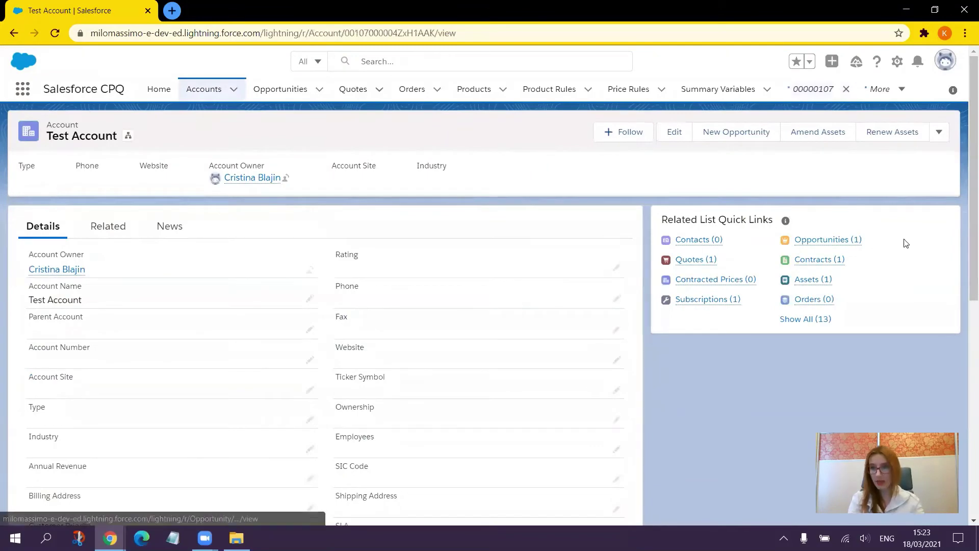
pyautogui.moveTo(966, 215); pyautogui.dragTo(965, 407)
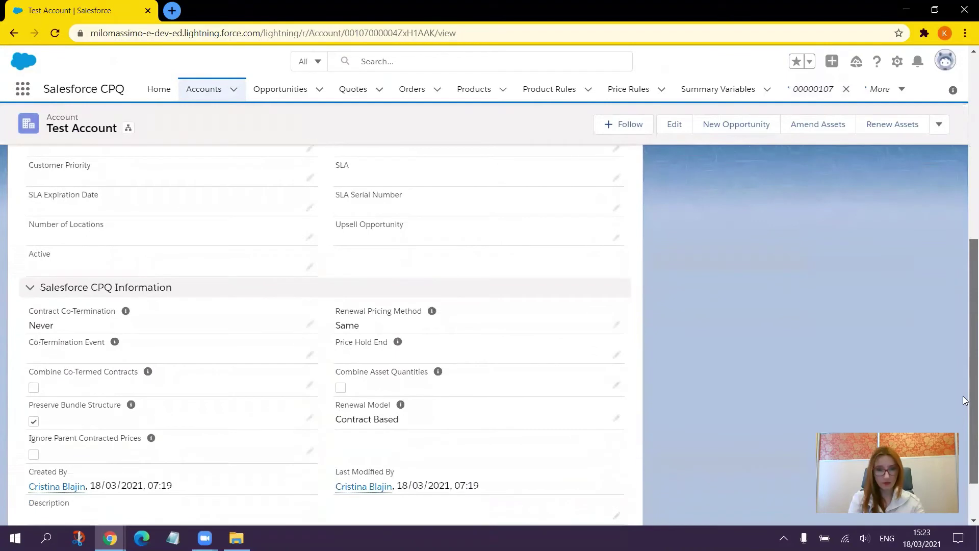
pyautogui.click(616, 324)
pyautogui.click(607, 331)
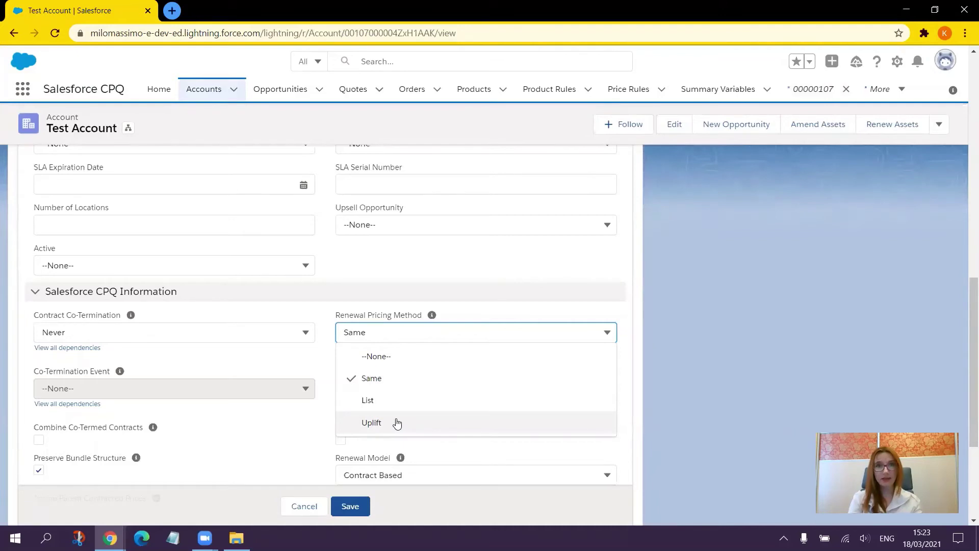
pyautogui.click(311, 508)
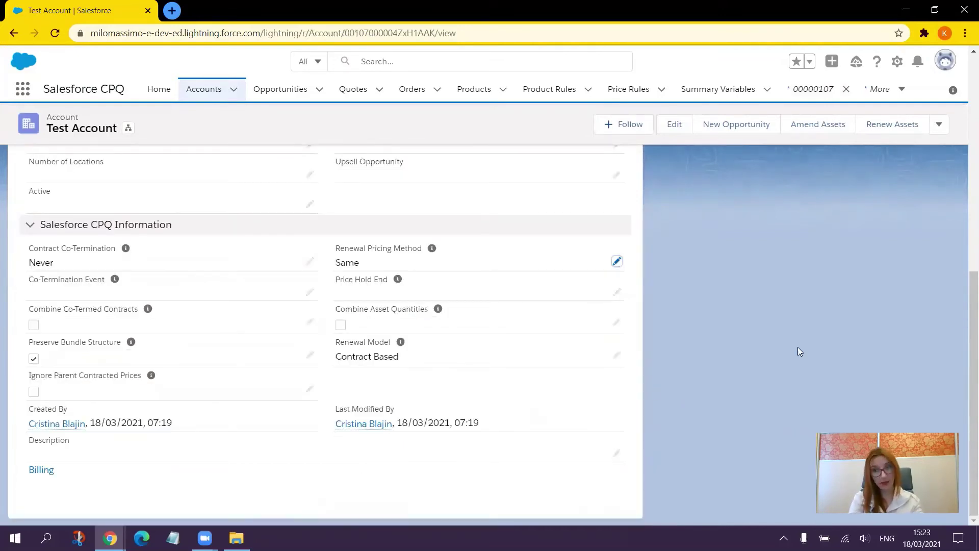
pyautogui.moveTo(972, 344); pyautogui.dragTo(964, 146)
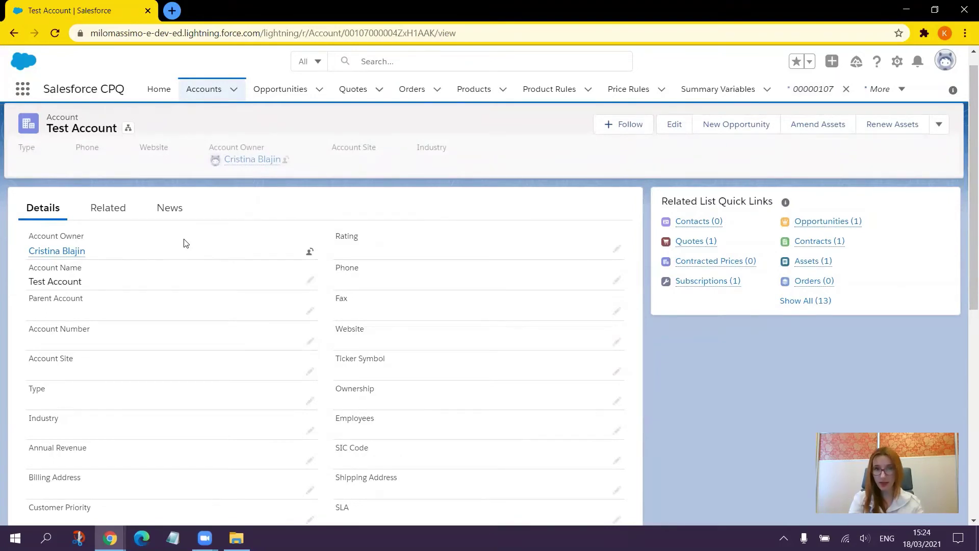
# Review the Warranty product's renewal settings: Renewable subscription type and no Renewal Product
pyautogui.click(17, 33)
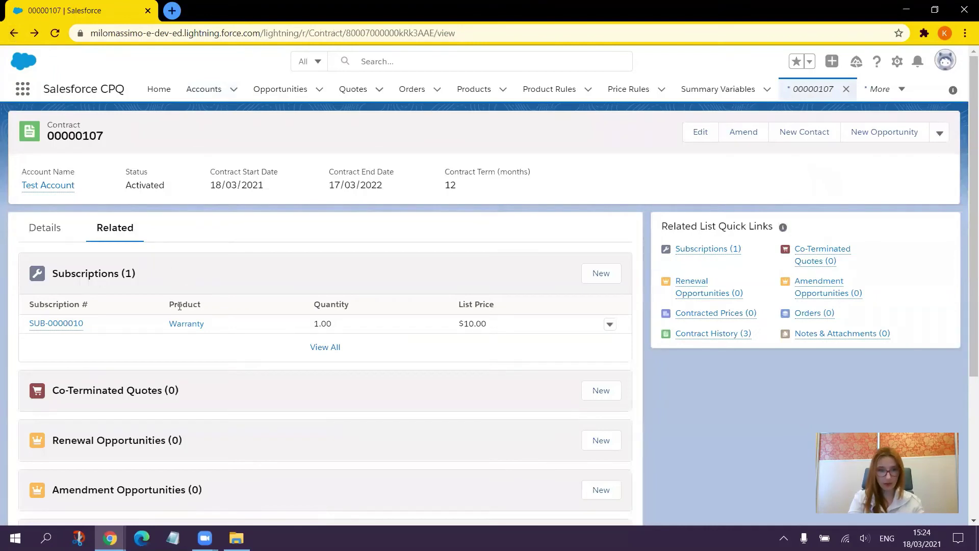
pyautogui.click(187, 325)
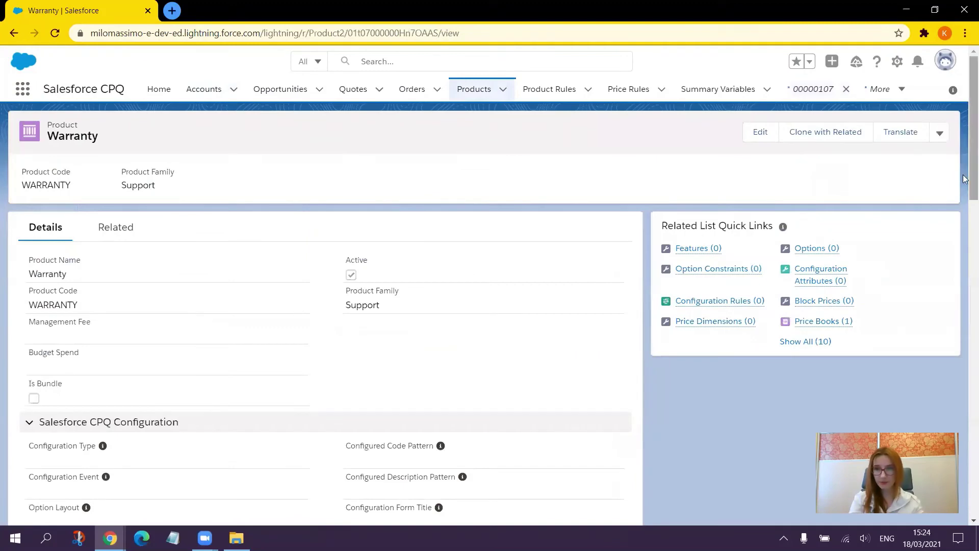
pyautogui.moveTo(966, 181); pyautogui.dragTo(965, 456)
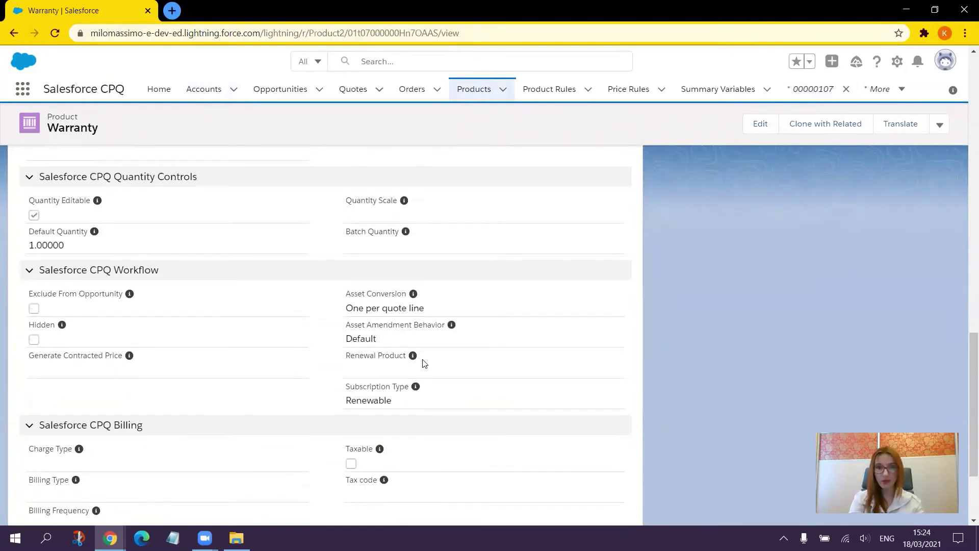
pyautogui.moveTo(412, 357)
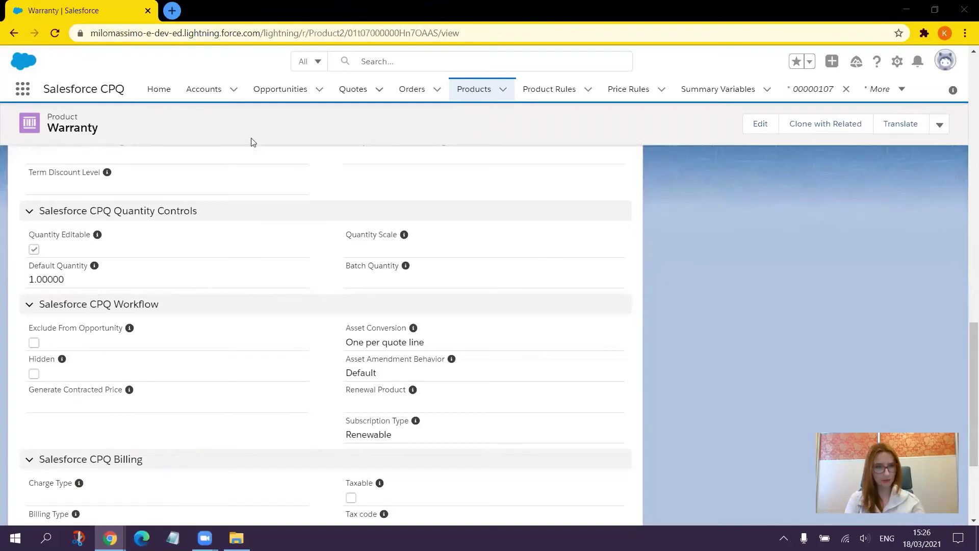
# Check Renewal Forecast on contract 00000107, set stage 'Proposal/Price Quote', and save
pyautogui.click(12, 33)
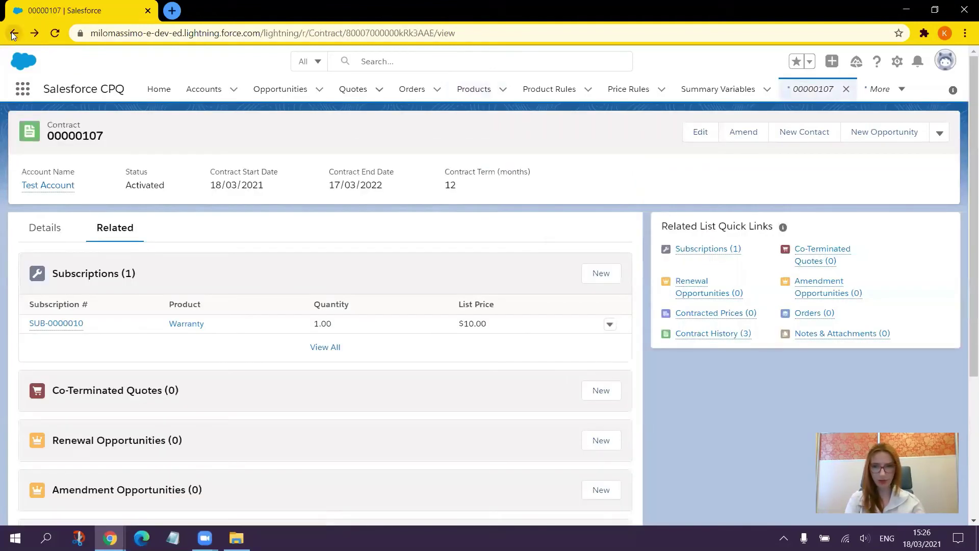
pyautogui.click(54, 230)
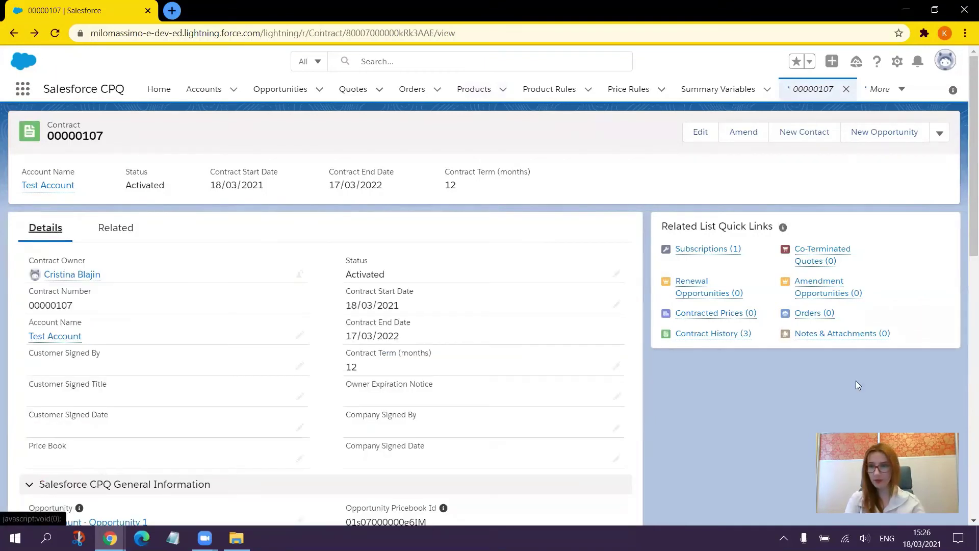
pyautogui.moveTo(965, 195); pyautogui.dragTo(965, 327)
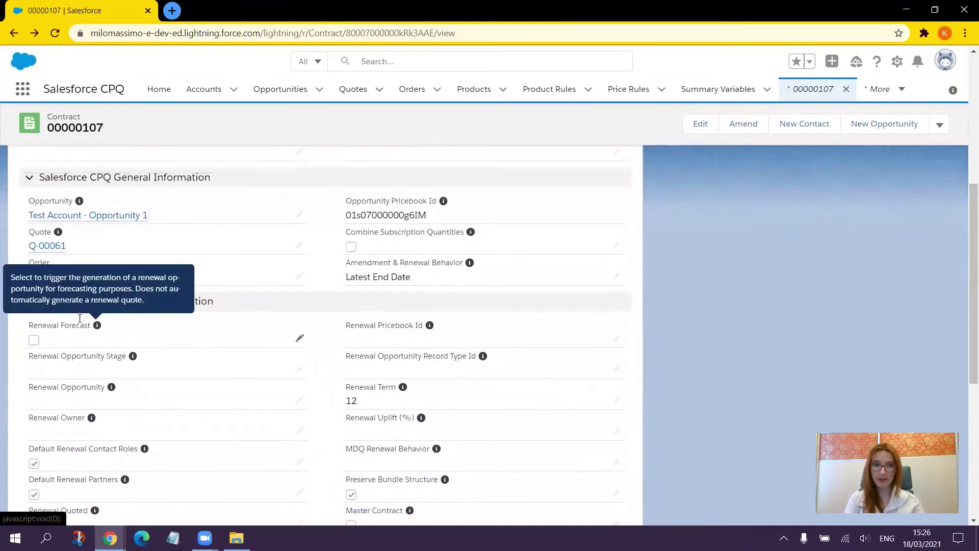
pyautogui.click(298, 340)
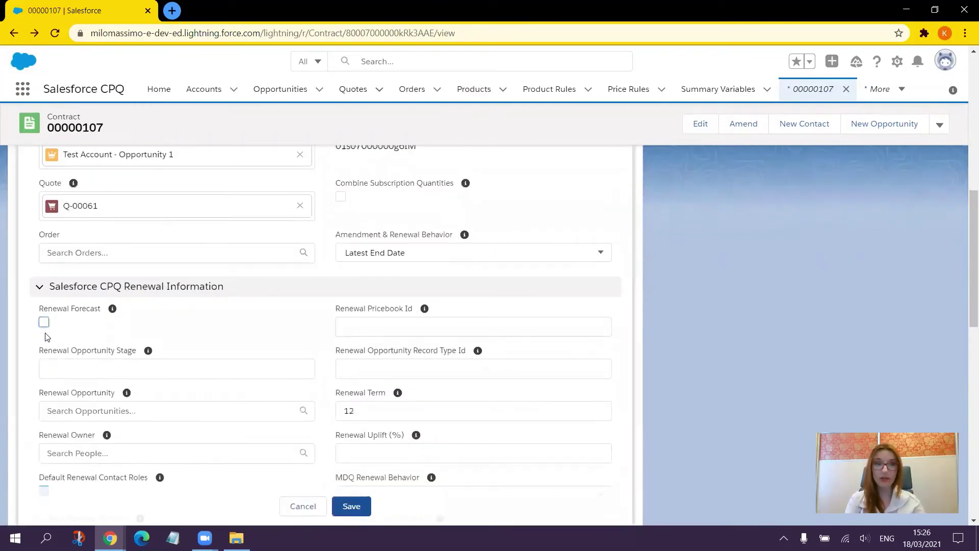
pyautogui.click(43, 322)
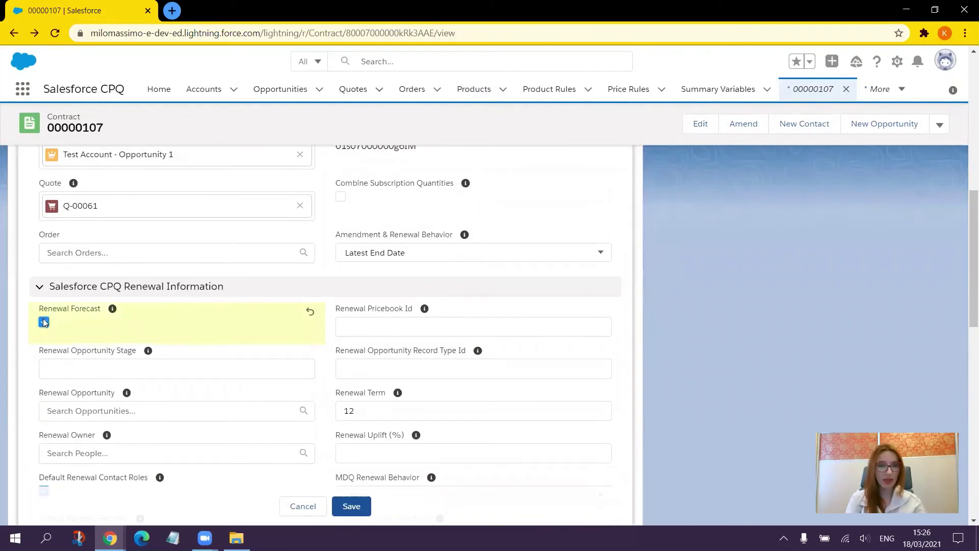
pyautogui.click(77, 367)
pyautogui.write('P')
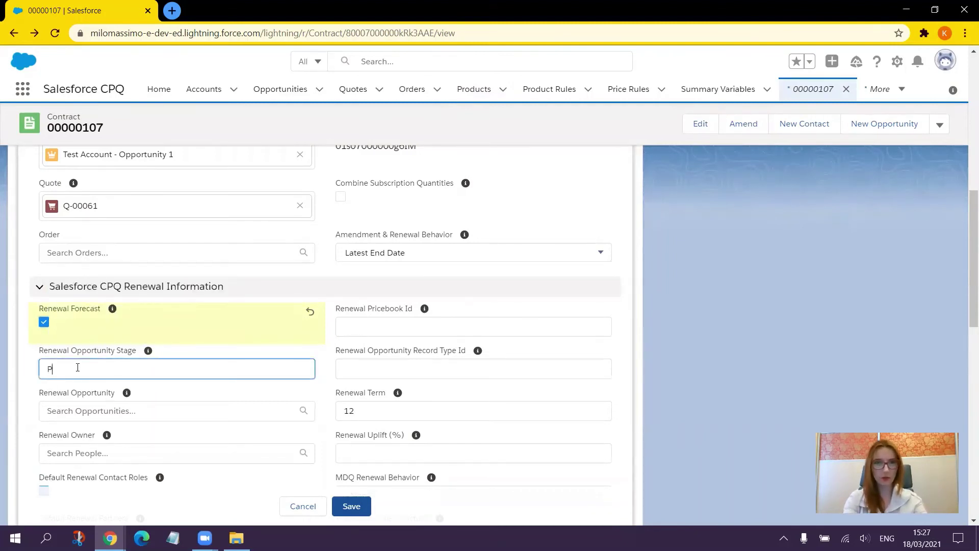
pyautogui.write('ropos')
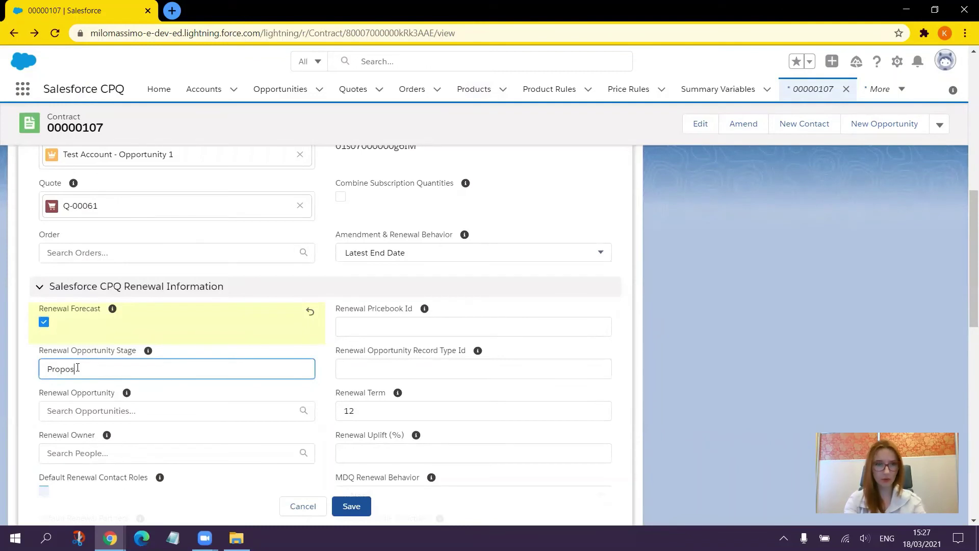
pyautogui.write('al /Price QUo')
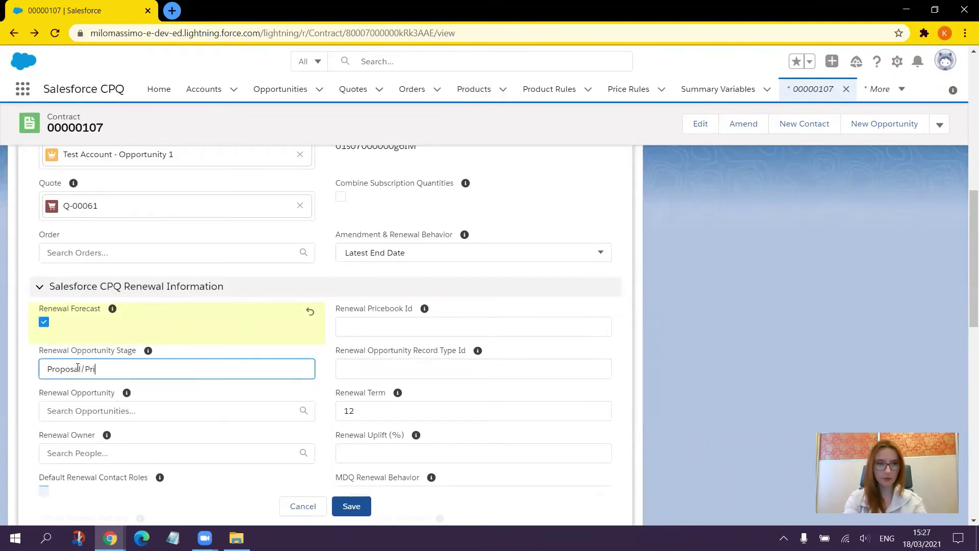
pyautogui.press('BackSpace')
pyautogui.press('BackSpace')
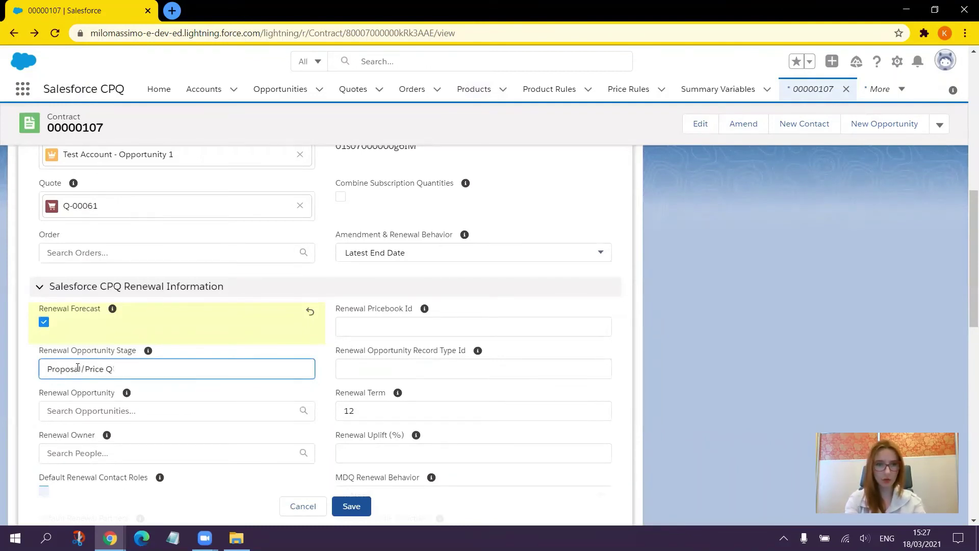
pyautogui.write('uote')
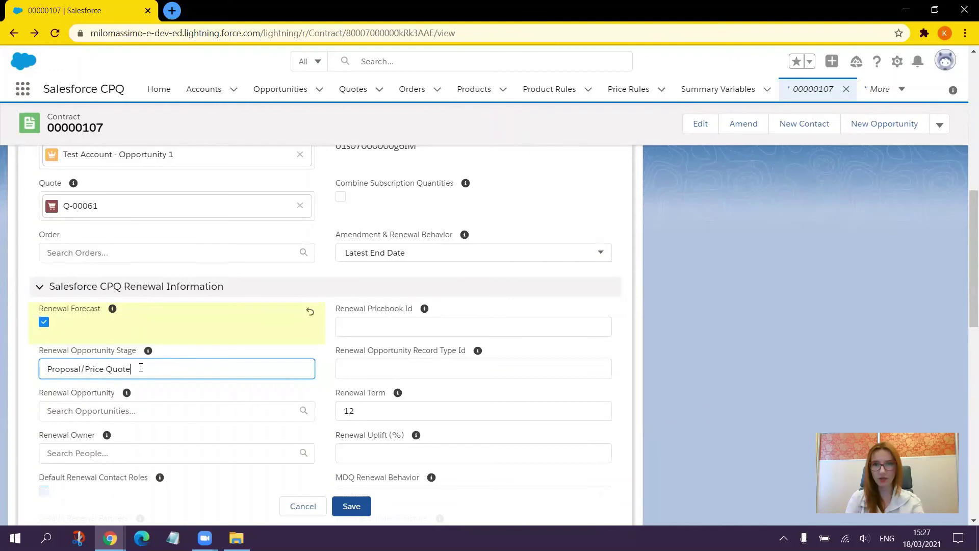
pyautogui.click(351, 507)
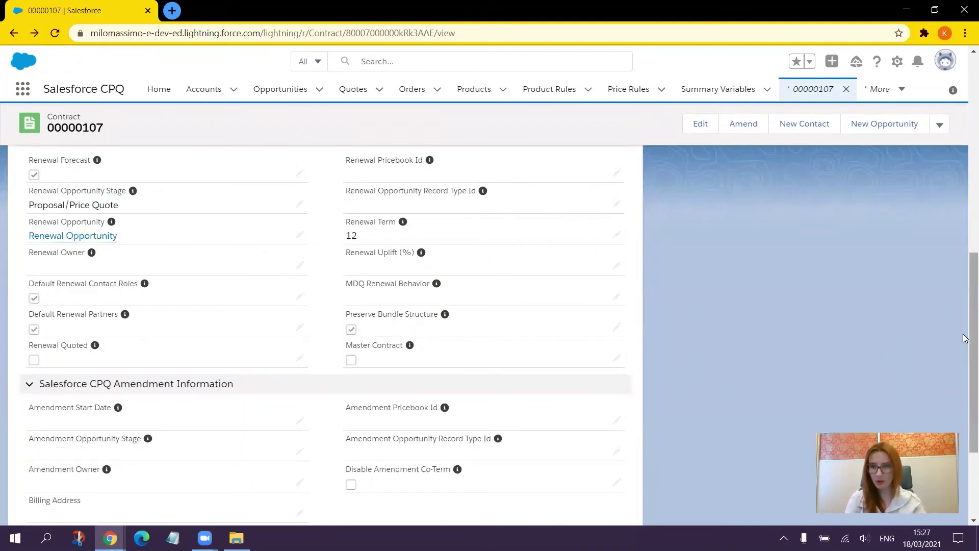
# Locate the Test Account Renewal Opportunity, close date 17/03/2022, under the contract's Related lists
pyautogui.moveTo(965, 338); pyautogui.dragTo(965, 128)
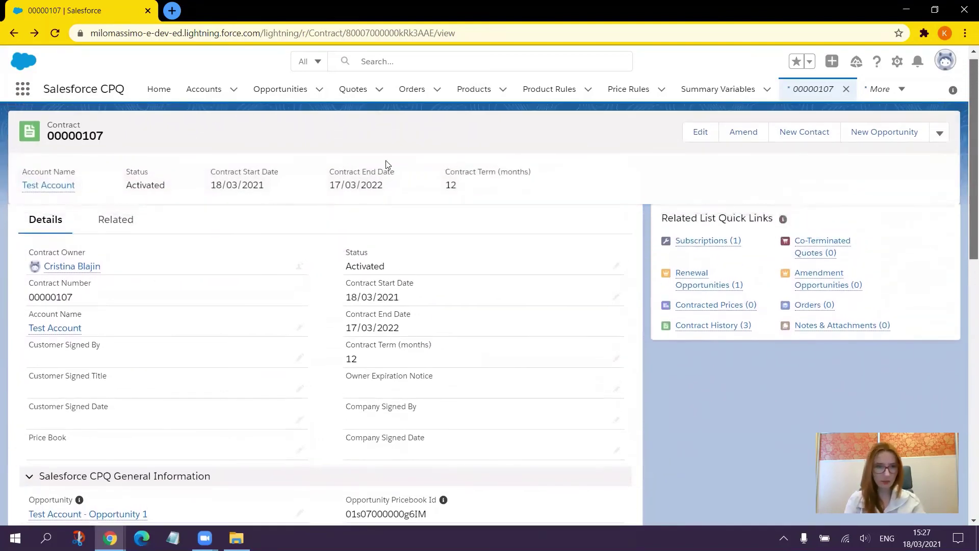
pyautogui.click(114, 222)
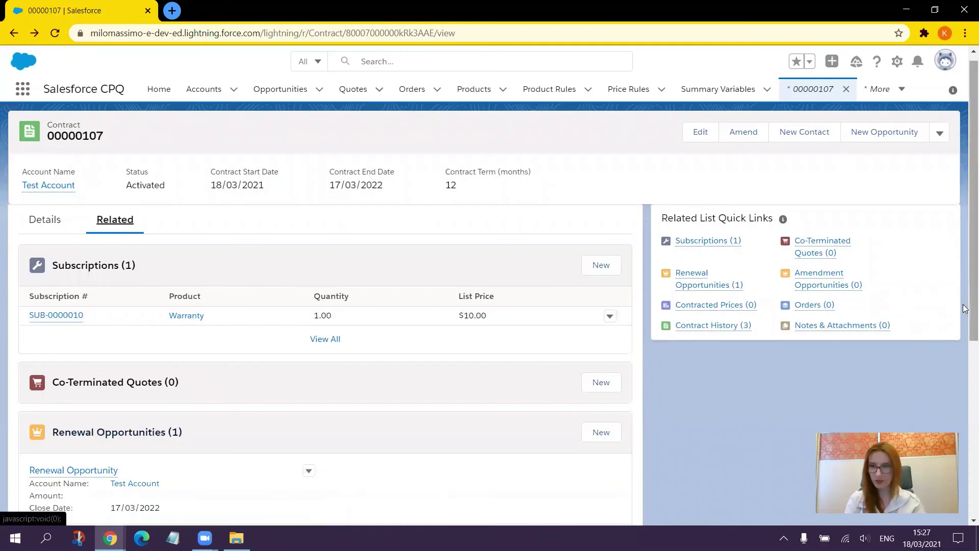
pyautogui.scroll(-2, 967, 311)
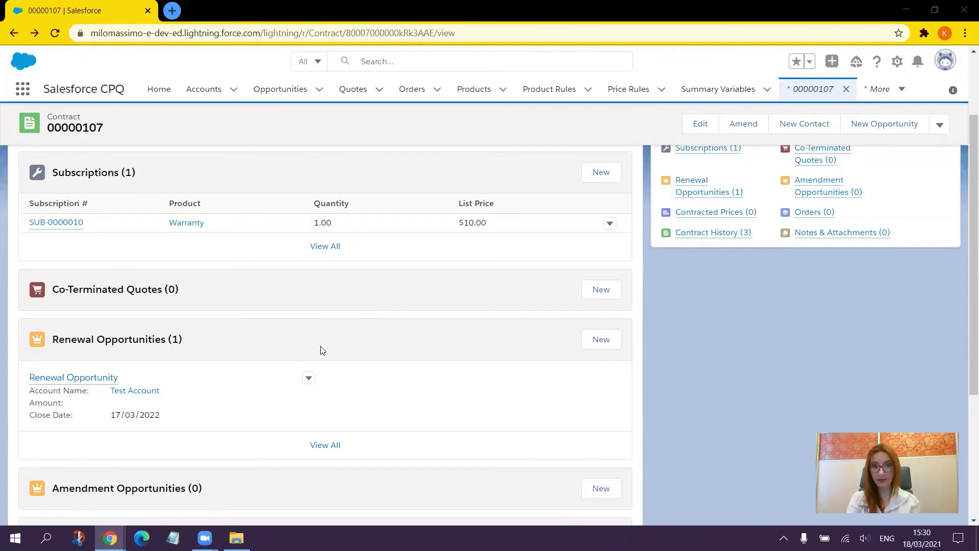
pyautogui.moveTo(64, 382)
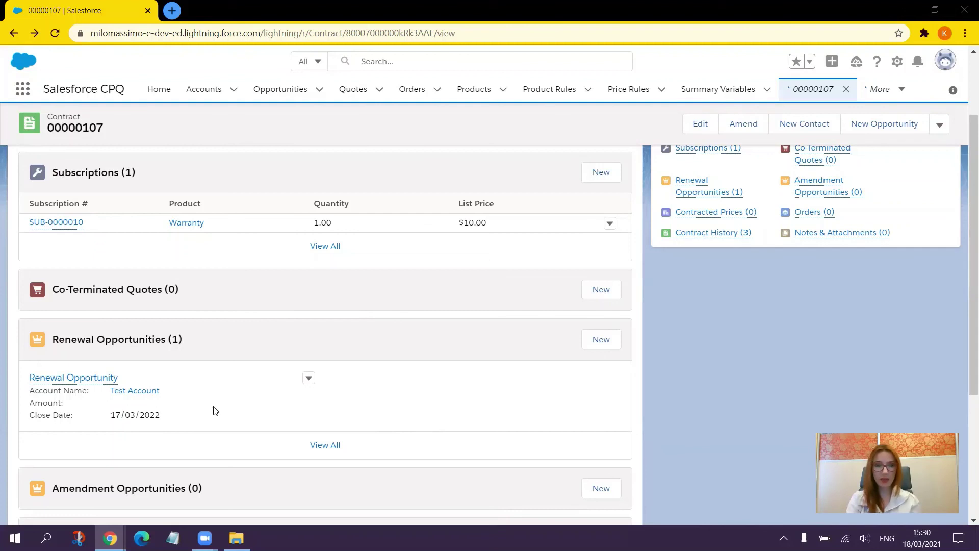
pyautogui.click(71, 379)
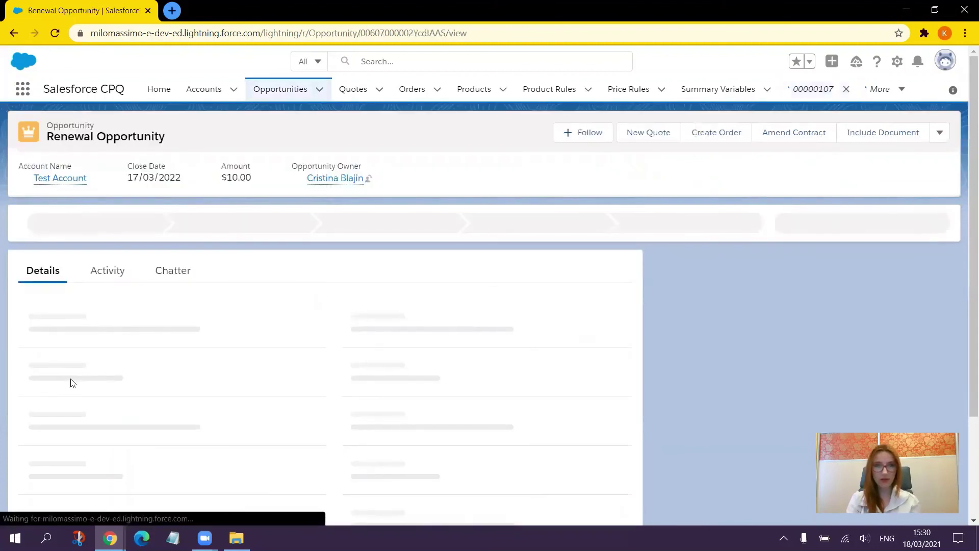